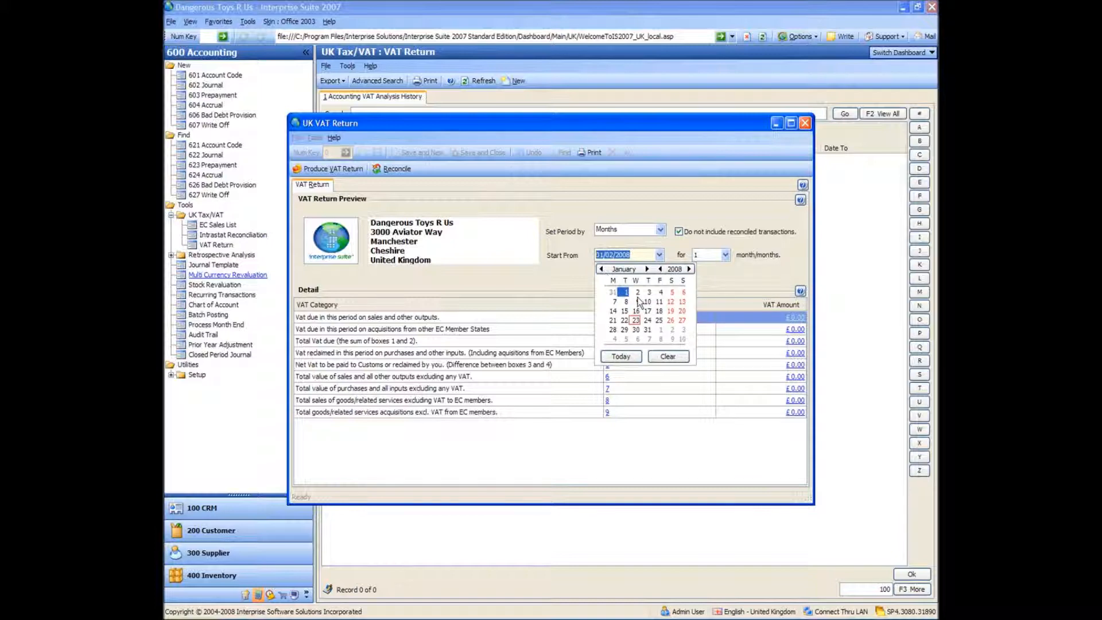
Step: Produce the VAT return for one month starting 01/01/2008 and reconcile its transactions
click(625, 293)
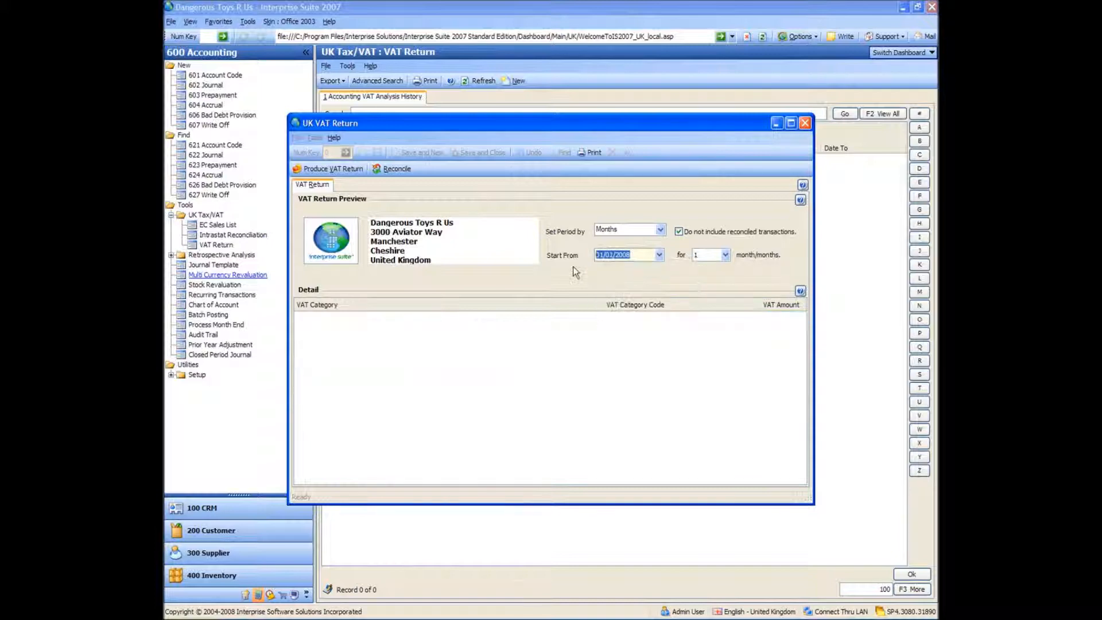
click(326, 171)
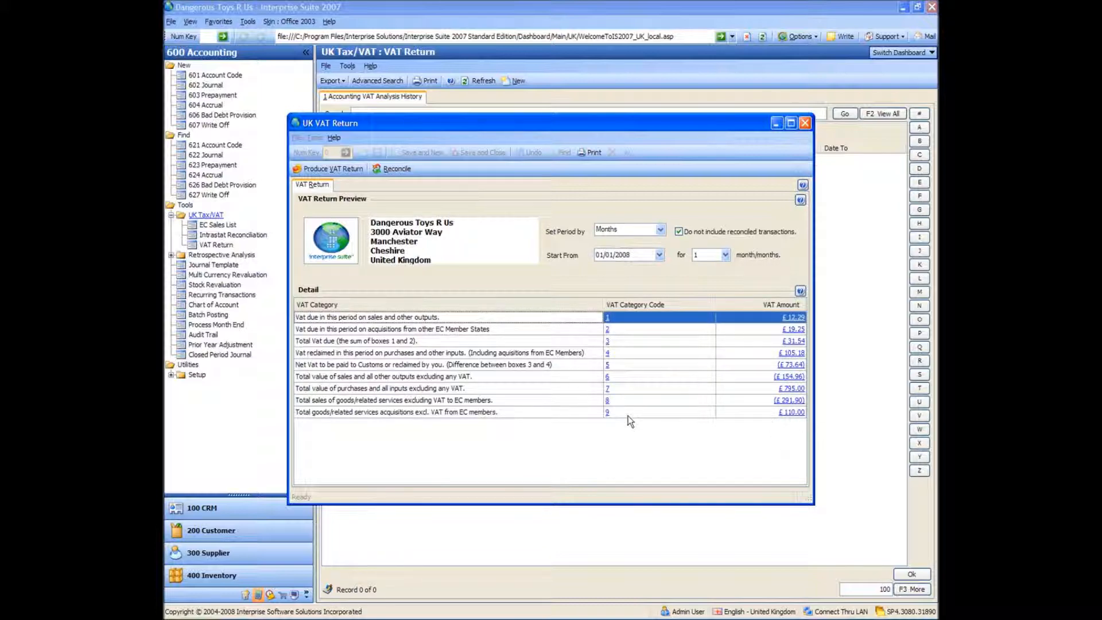
click(405, 168)
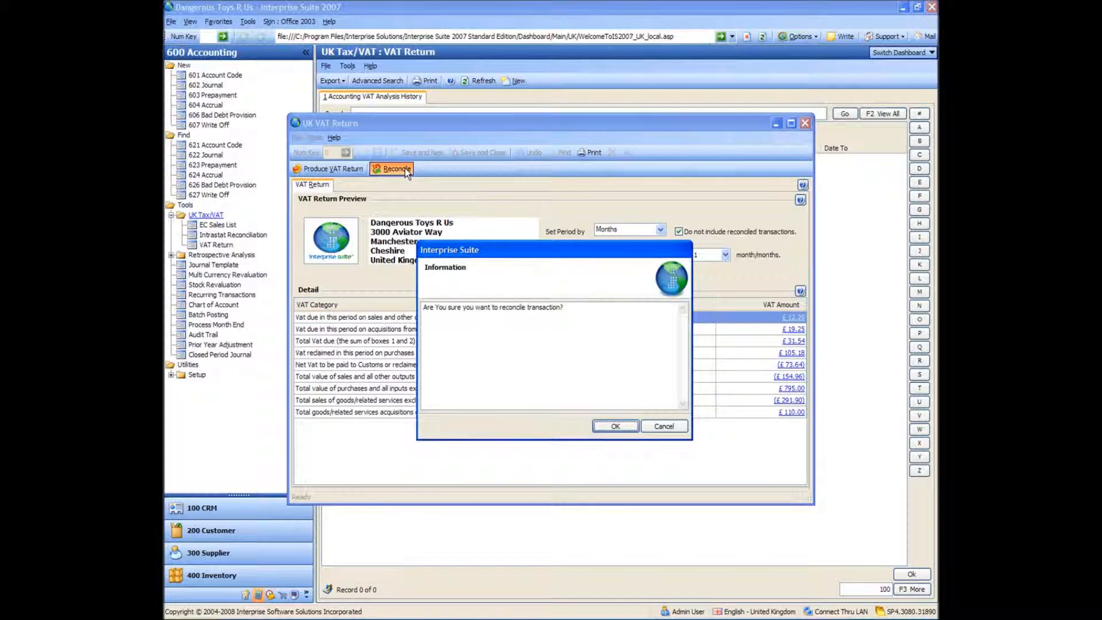
click(617, 426)
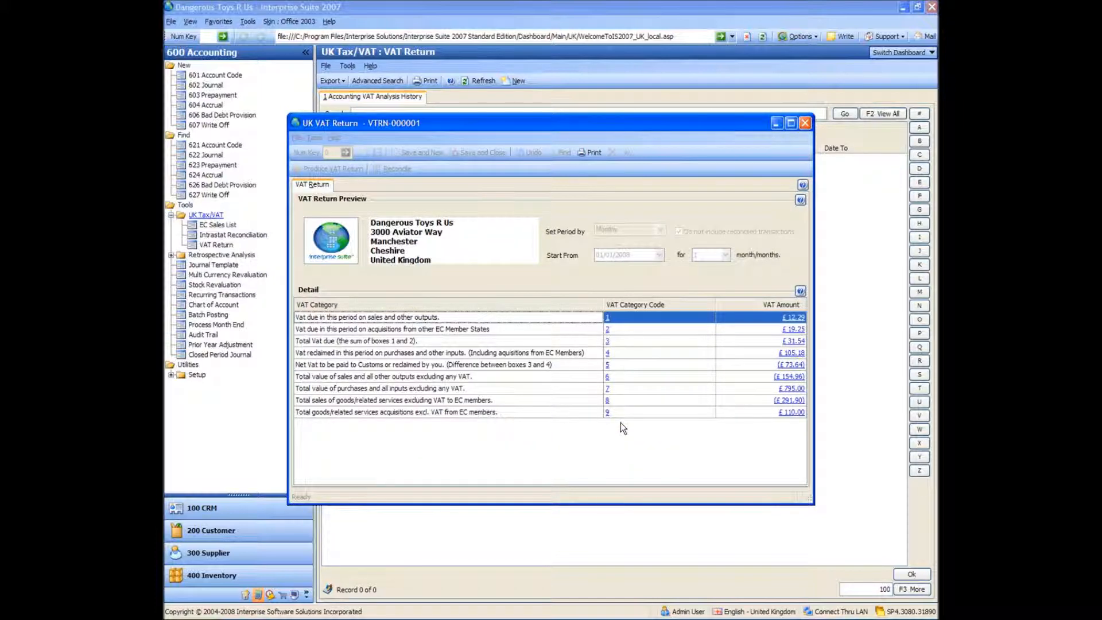
Step: Preview the printed VAT return reports by tax code, by box and in summary, then close them and the return
click(592, 157)
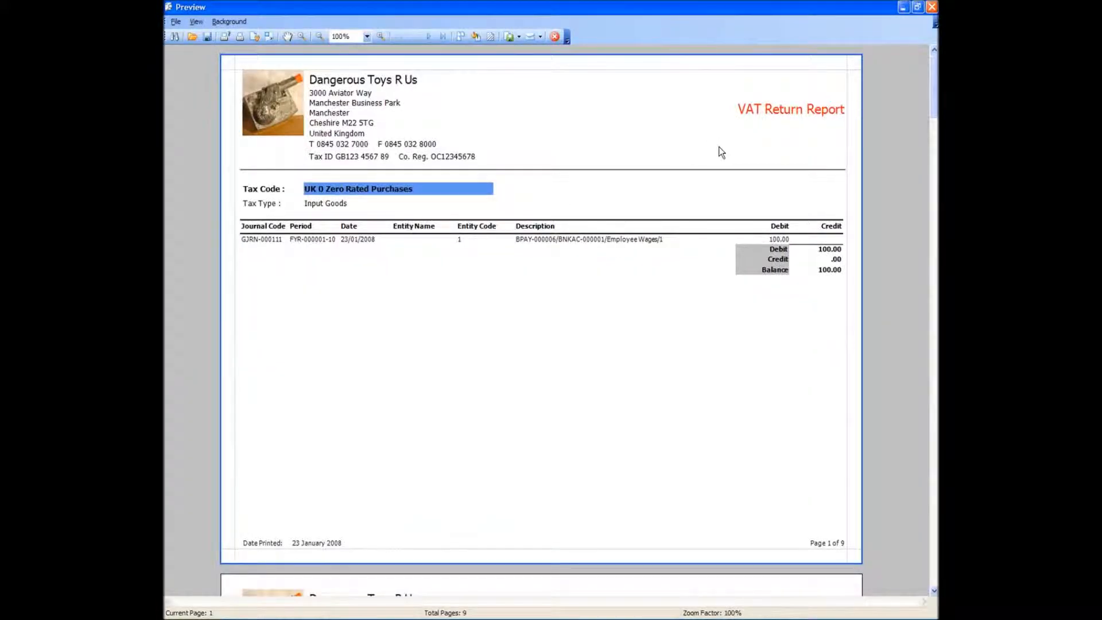
drag(933, 91, 934, 222)
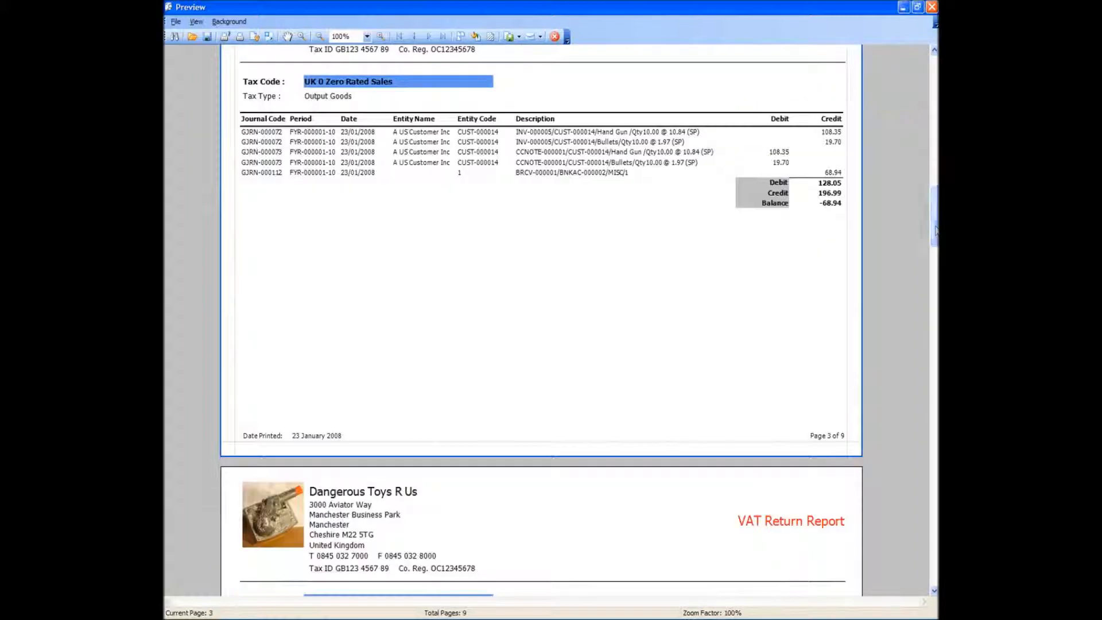
click(932, 7)
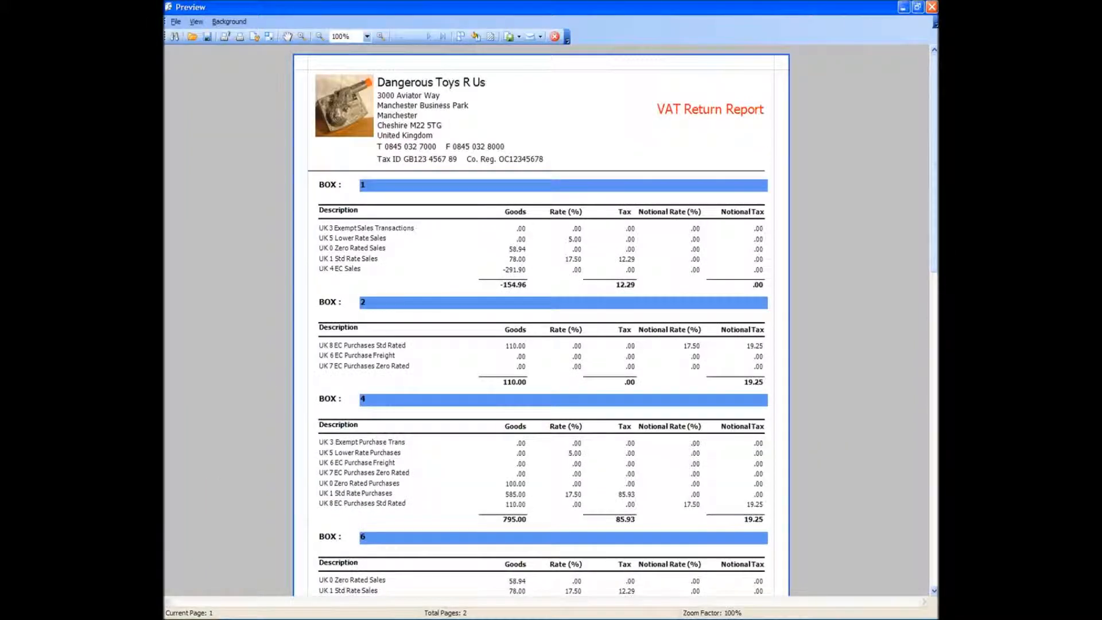
drag(935, 83, 934, 52)
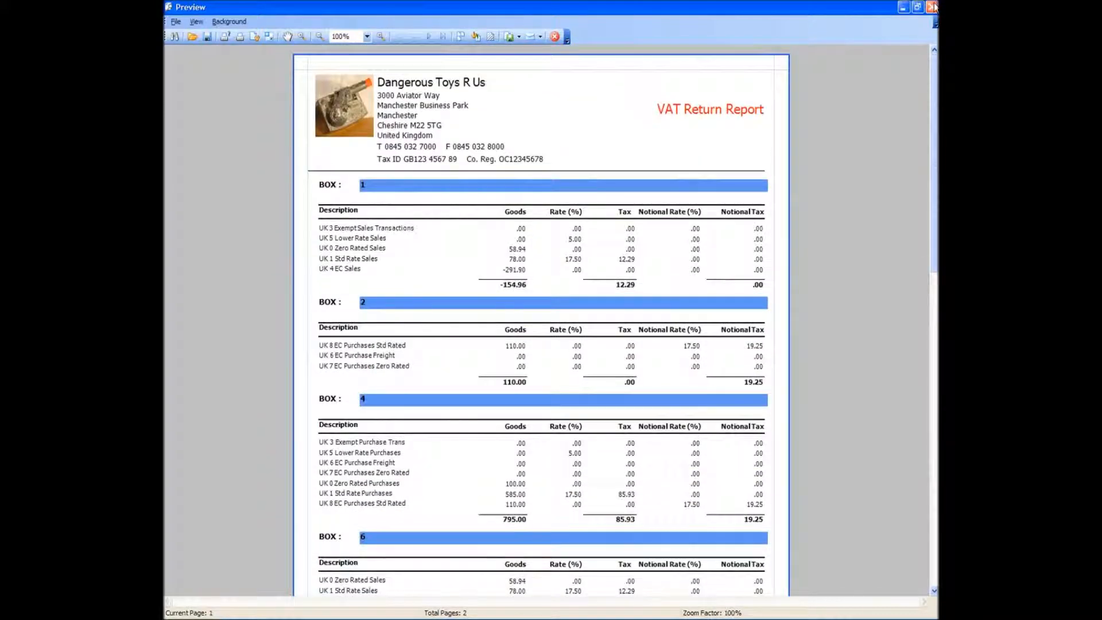
click(931, 7)
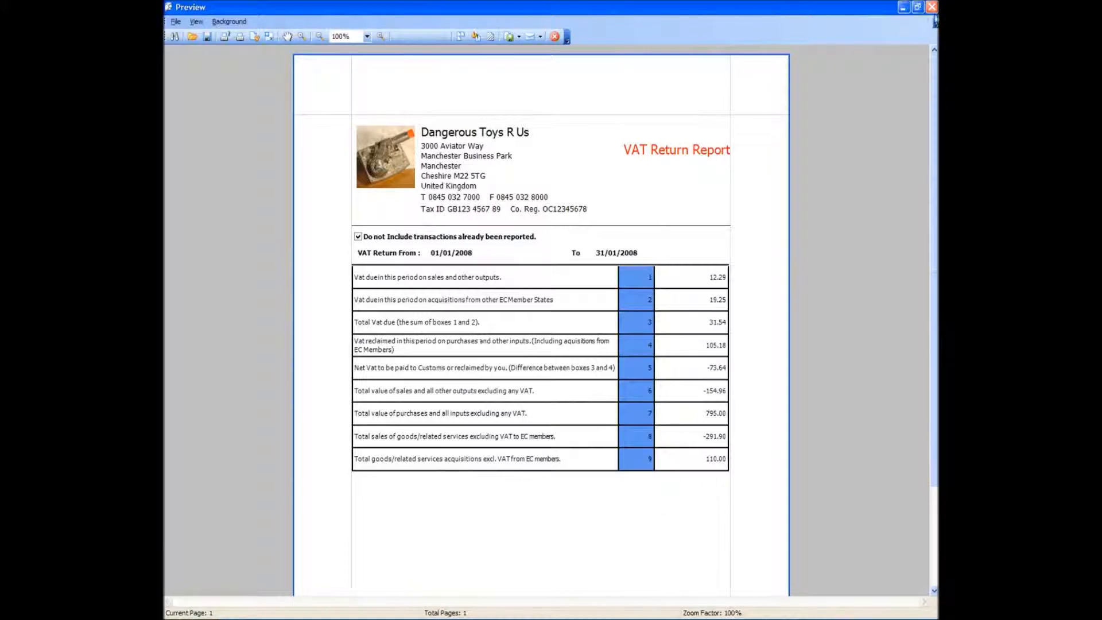
click(932, 7)
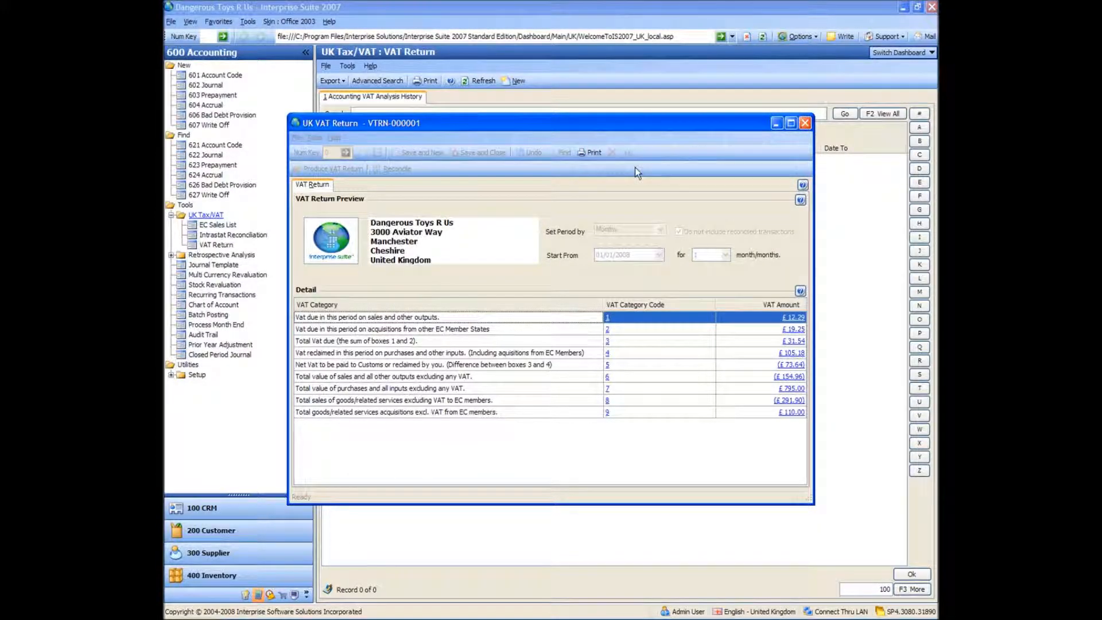
click(805, 124)
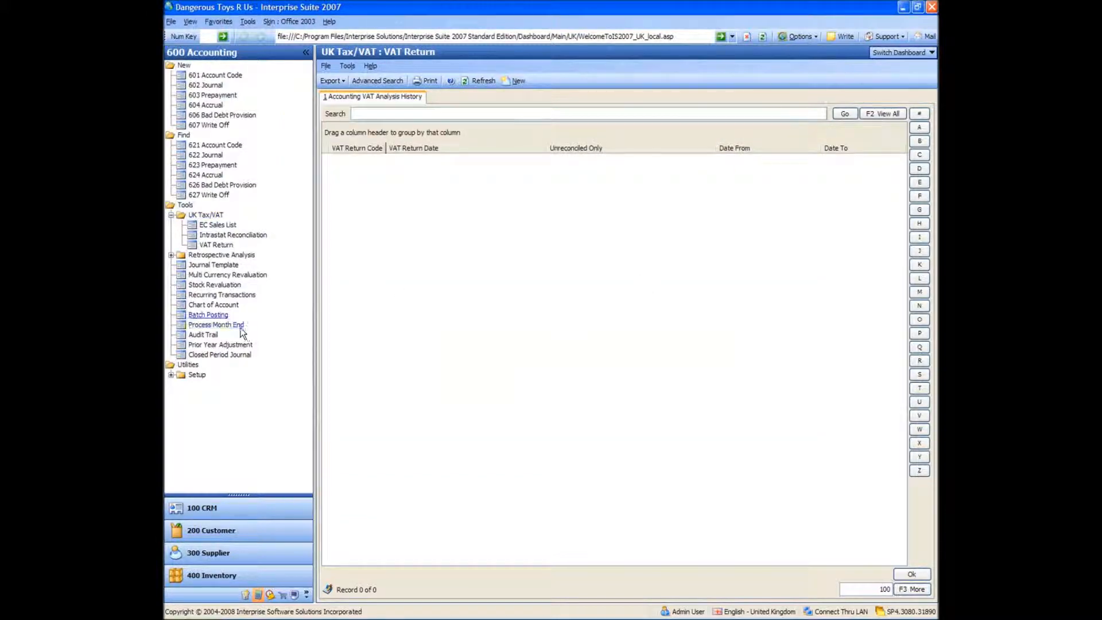
Step: Open the reconciled return from the VAT return history and examine the UK 1 Std Rate Sales transactions behind box 1
click(212, 245)
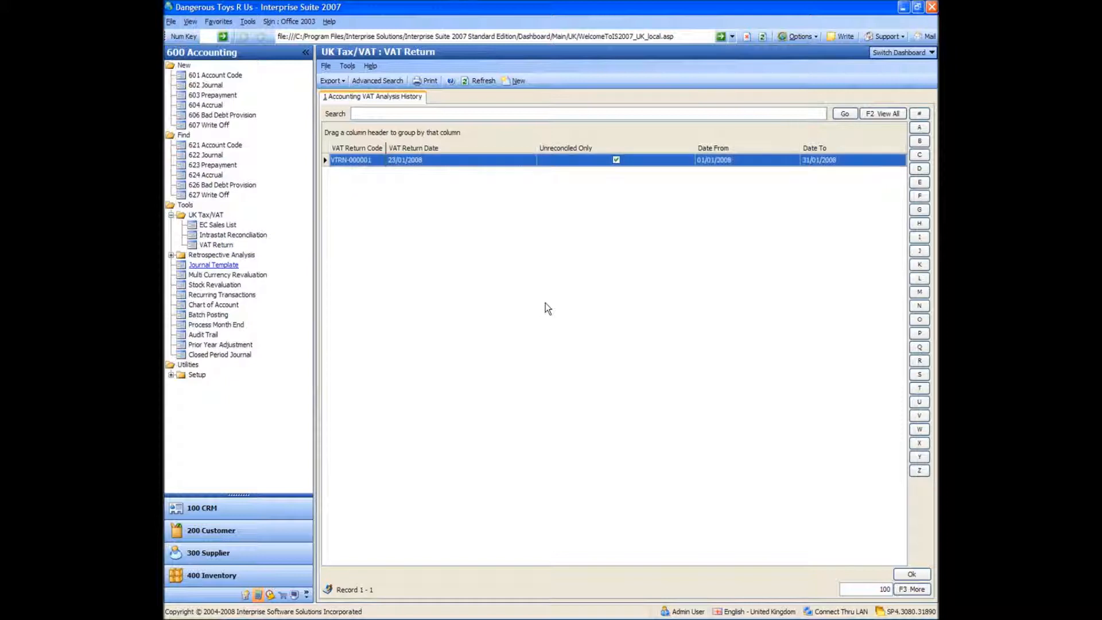
double_click(351, 161)
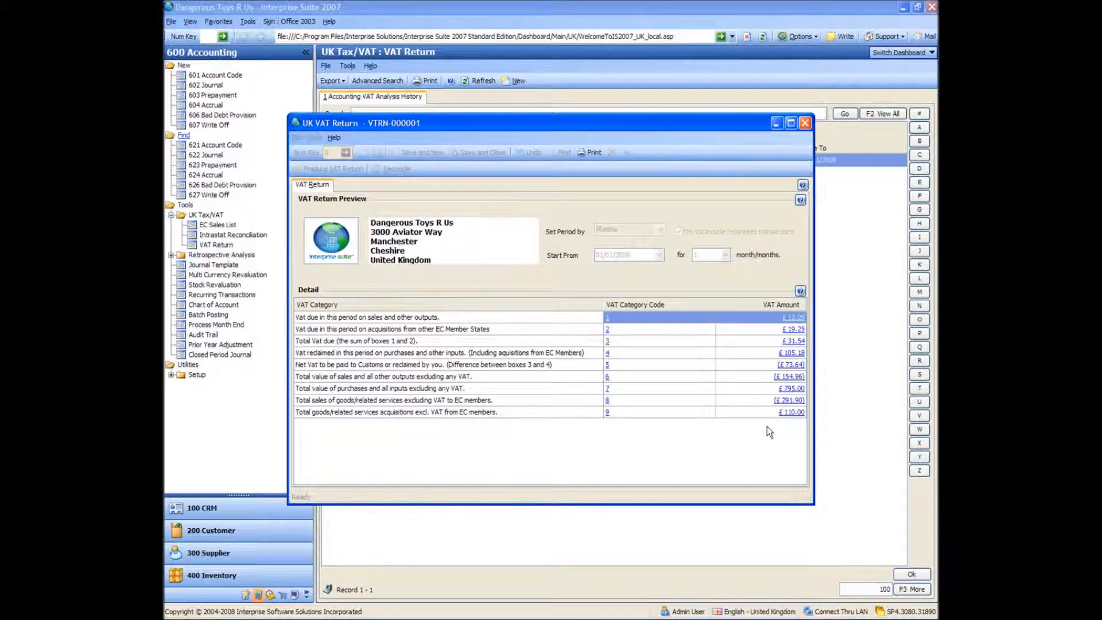
click(794, 319)
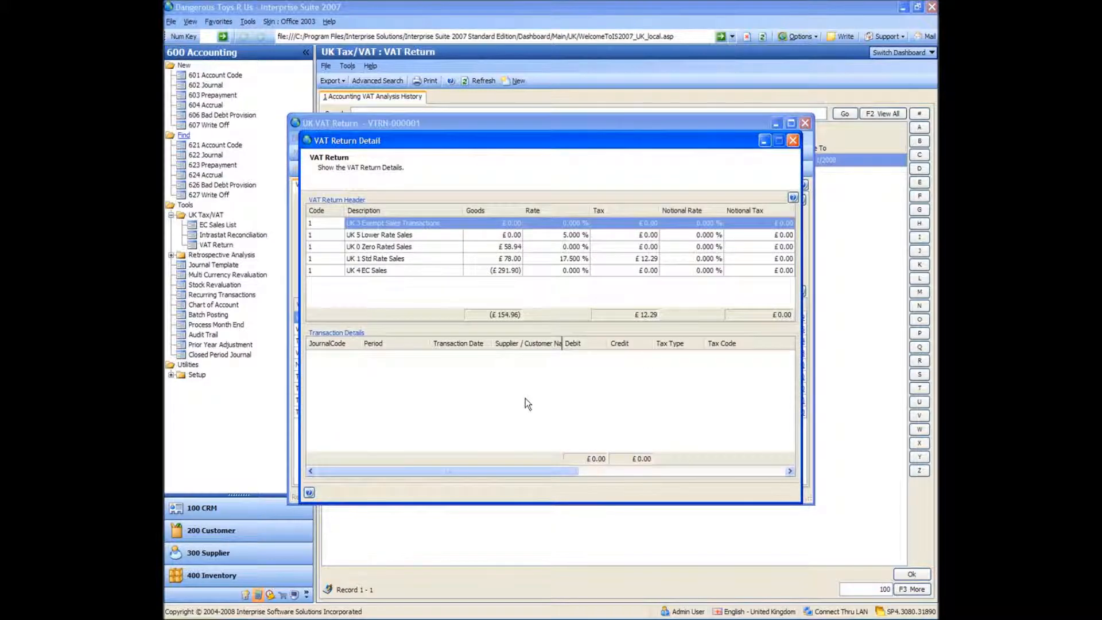
click(506, 248)
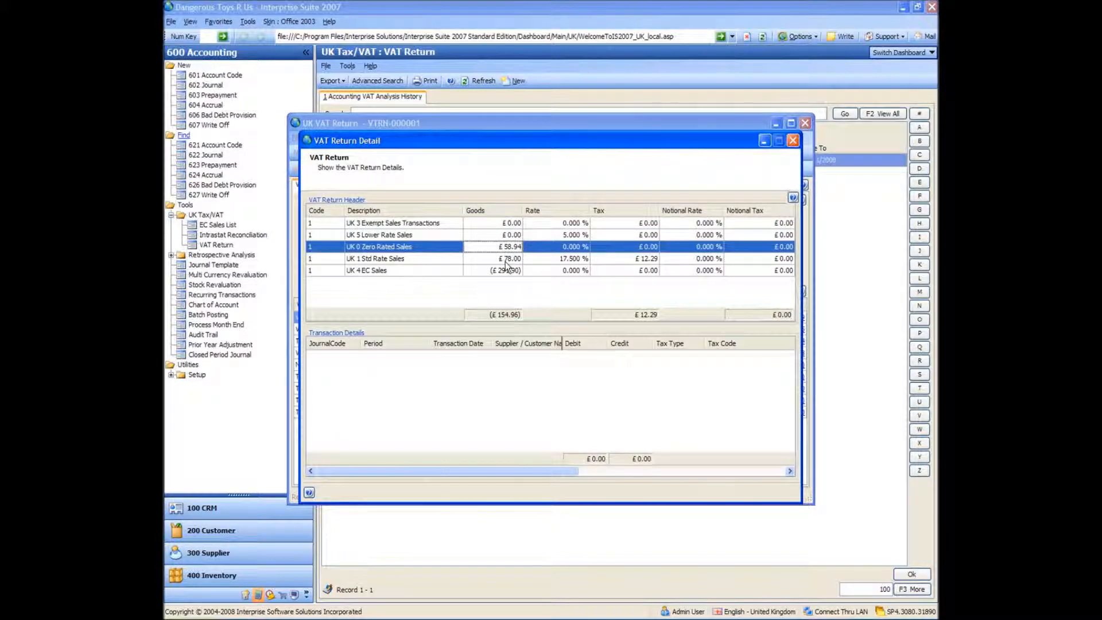
click(505, 260)
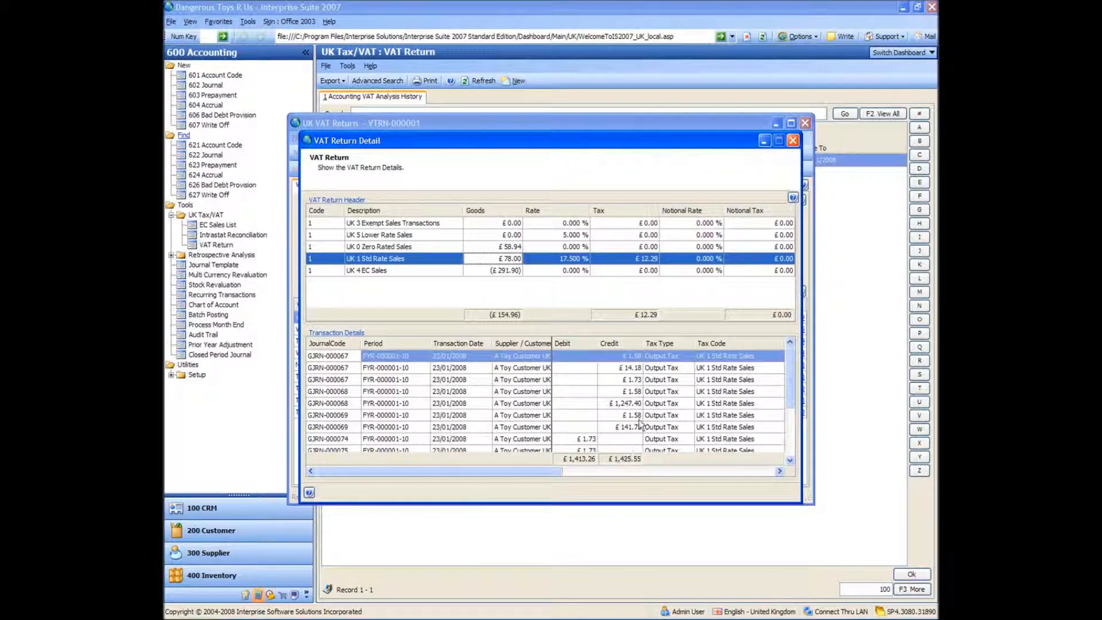
click(792, 141)
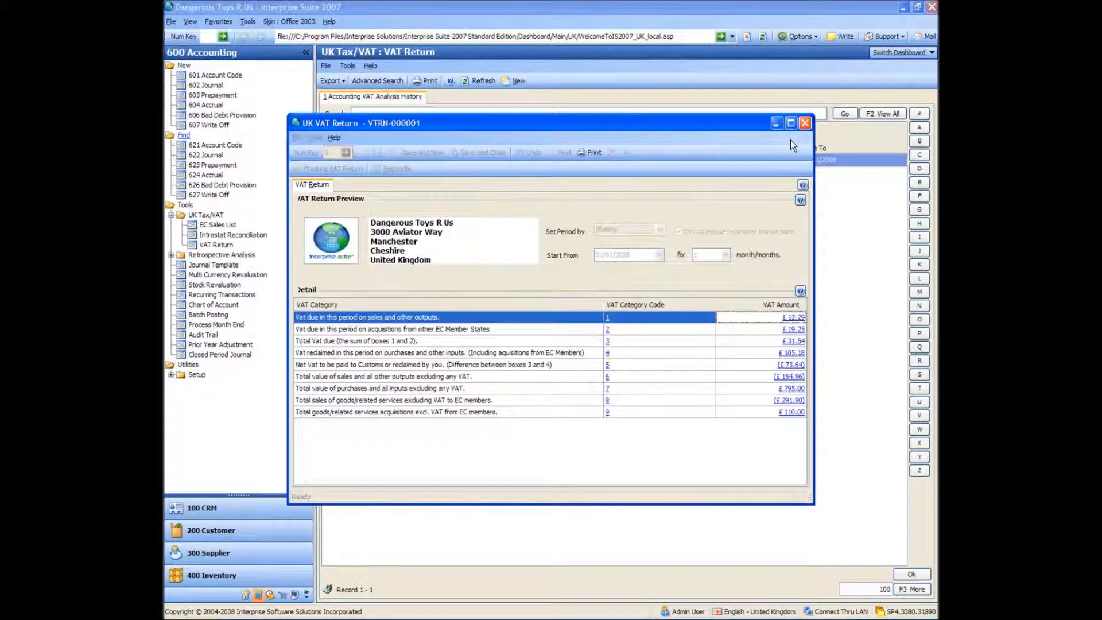
Step: Examine the notional rate of UK 8 EC Purchases Std Rated in the box 2 breakdown, and close the return
click(793, 330)
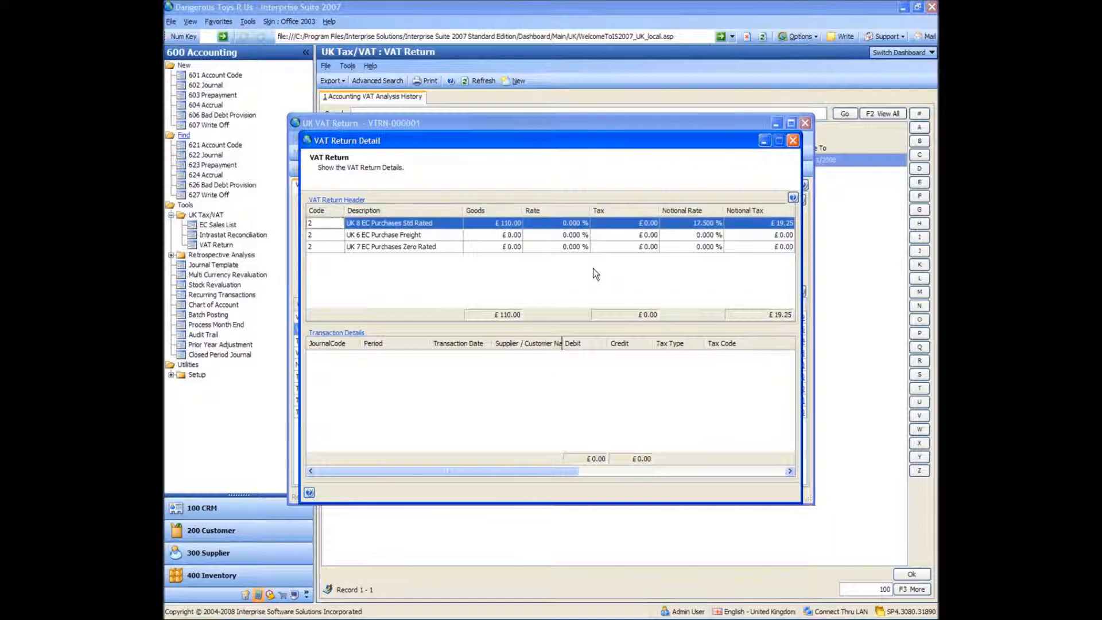
click(680, 225)
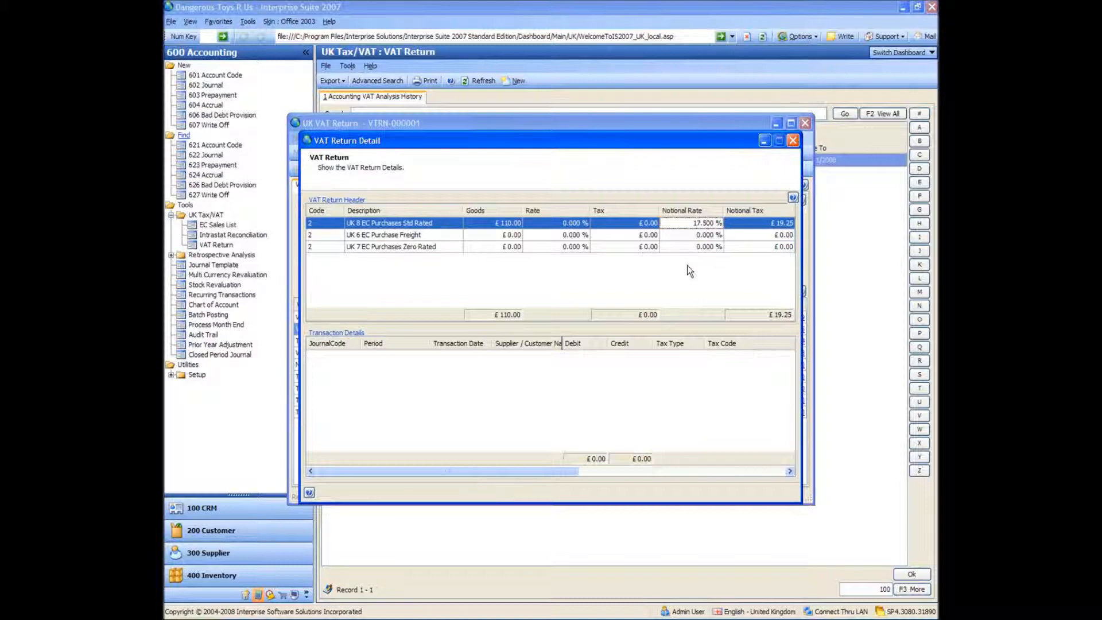
click(793, 140)
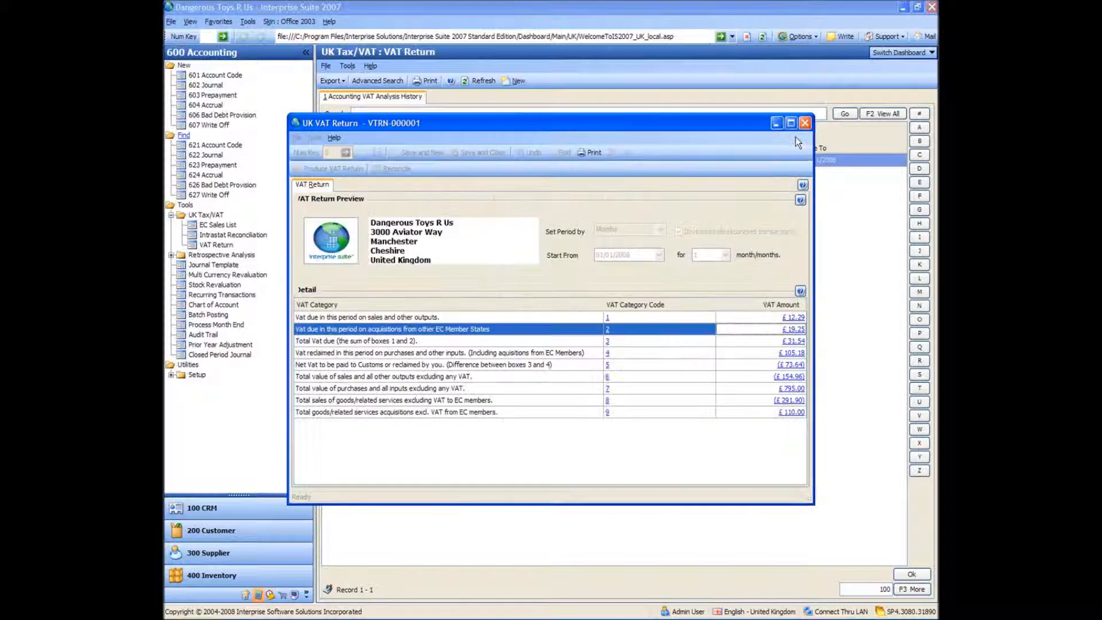
click(805, 123)
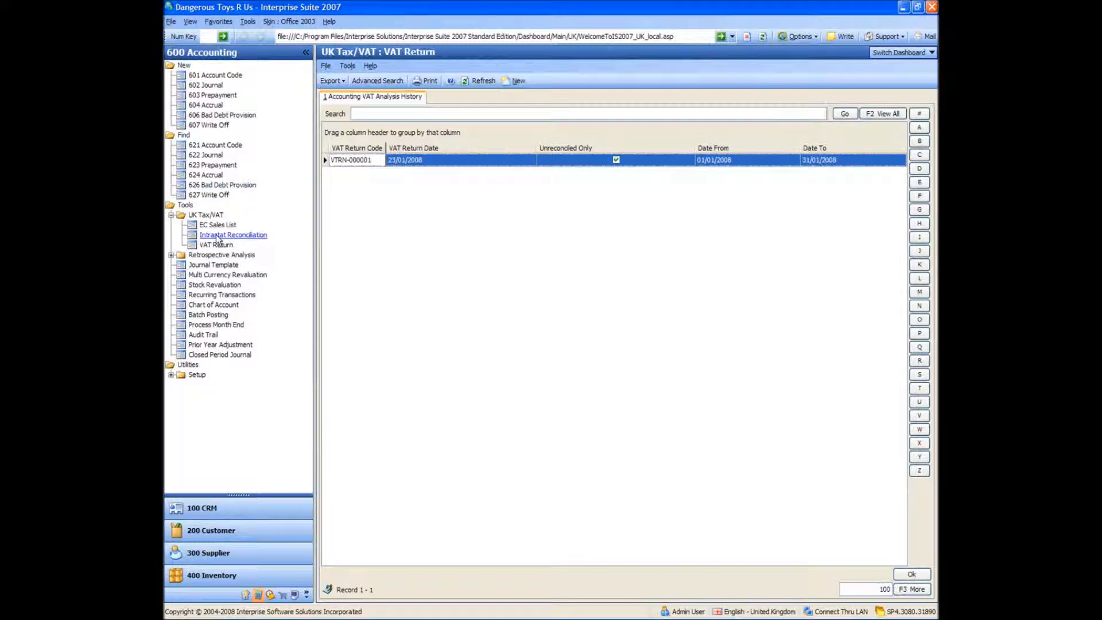
Step: Start a new journal template with the Percent category and proceed to its journal entry lines
click(211, 268)
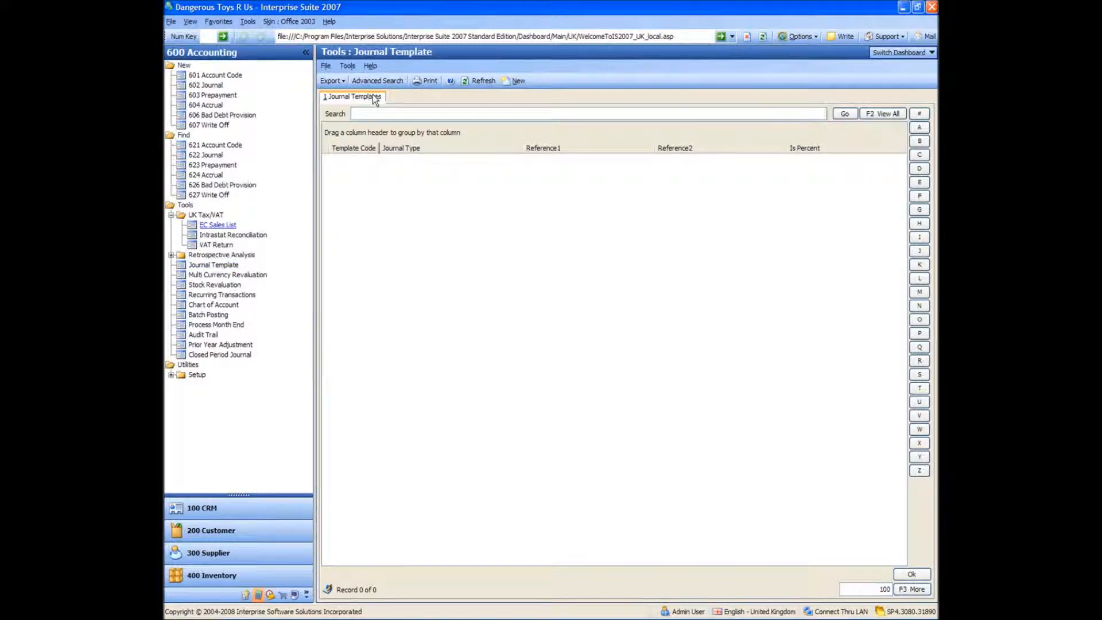
click(515, 80)
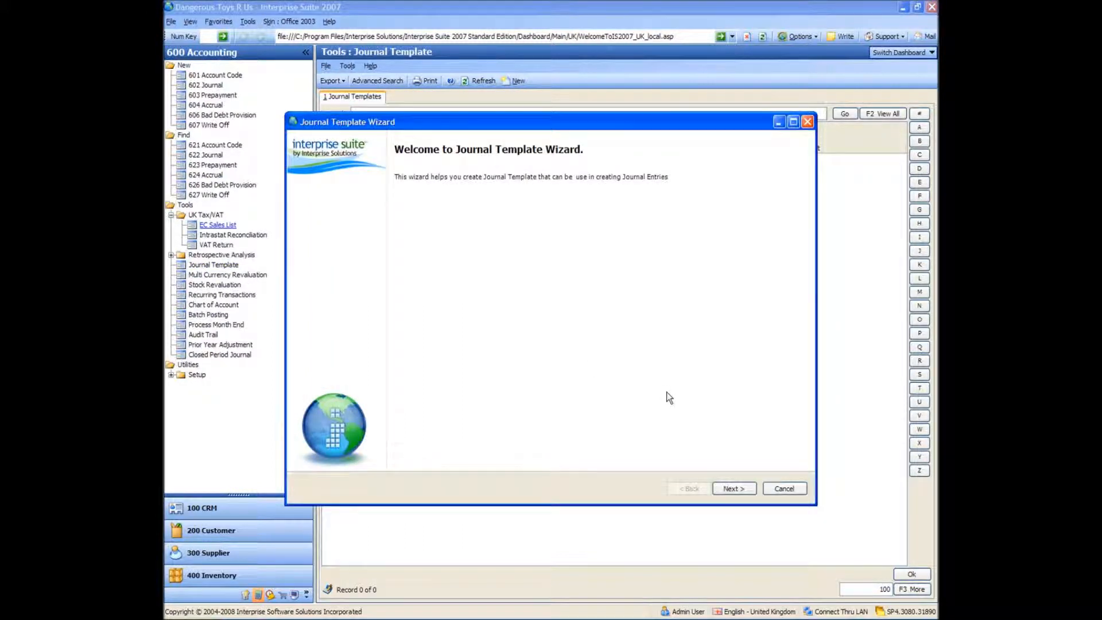
click(732, 488)
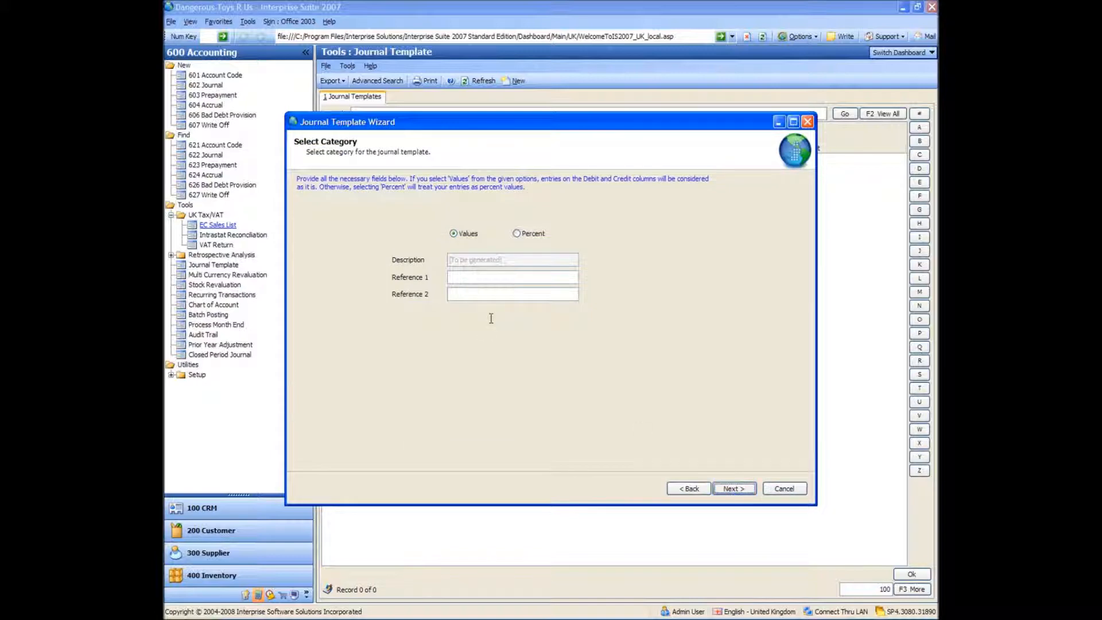
click(517, 234)
click(509, 278)
click(726, 488)
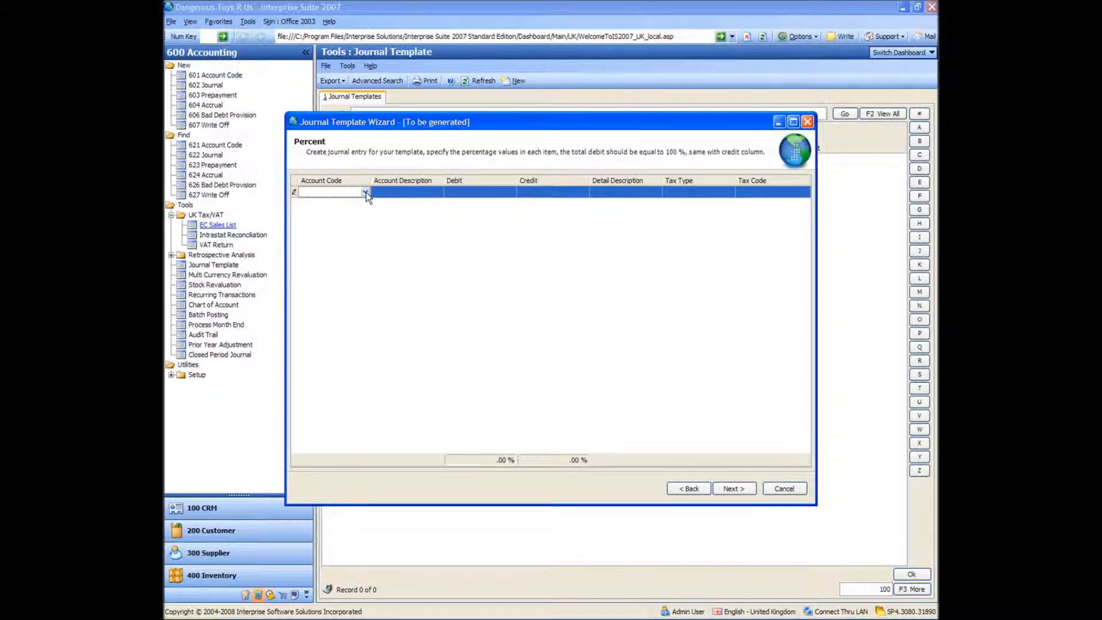
Step: Add a template line for ledger code 7004 (Wages - Regular) with a 100% debit
text(7004)
key(Return)
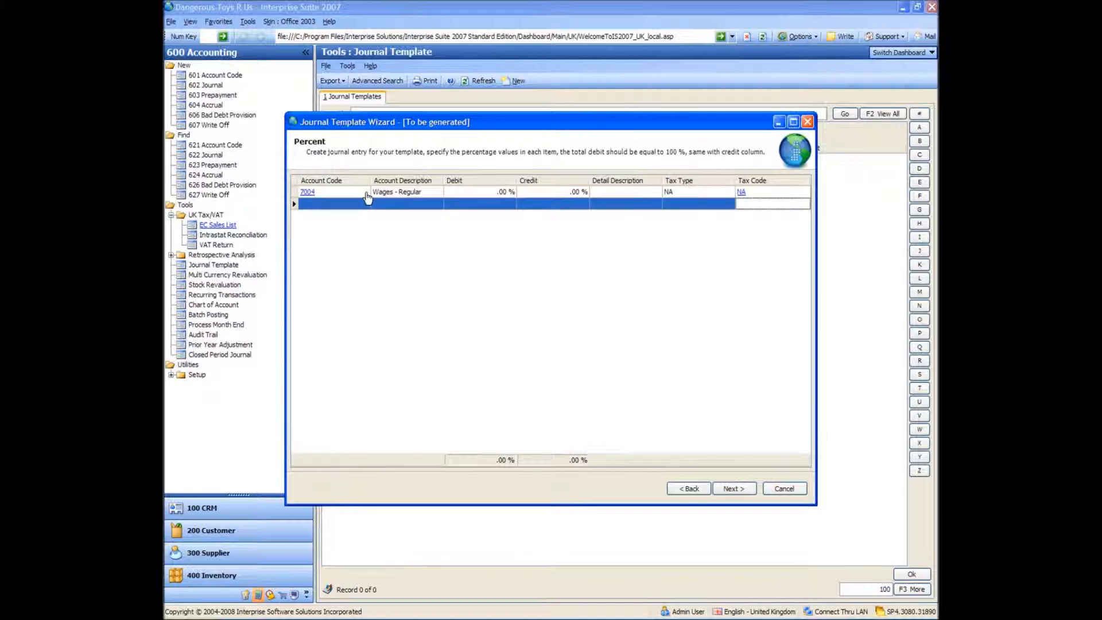
click(498, 191)
click(511, 192)
text(100)
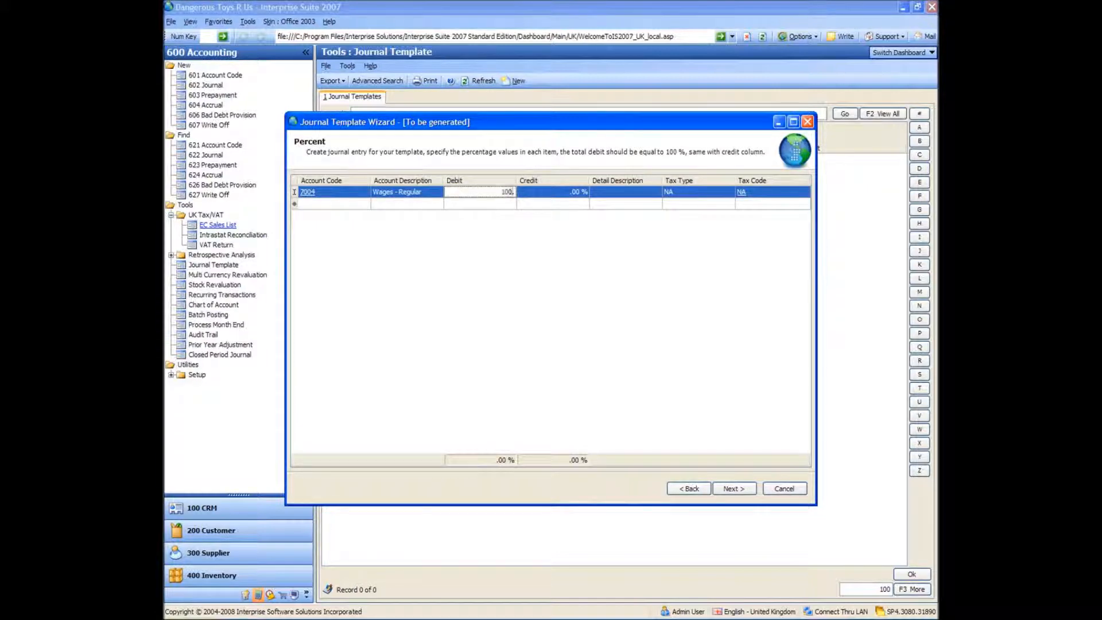
key(Tab)
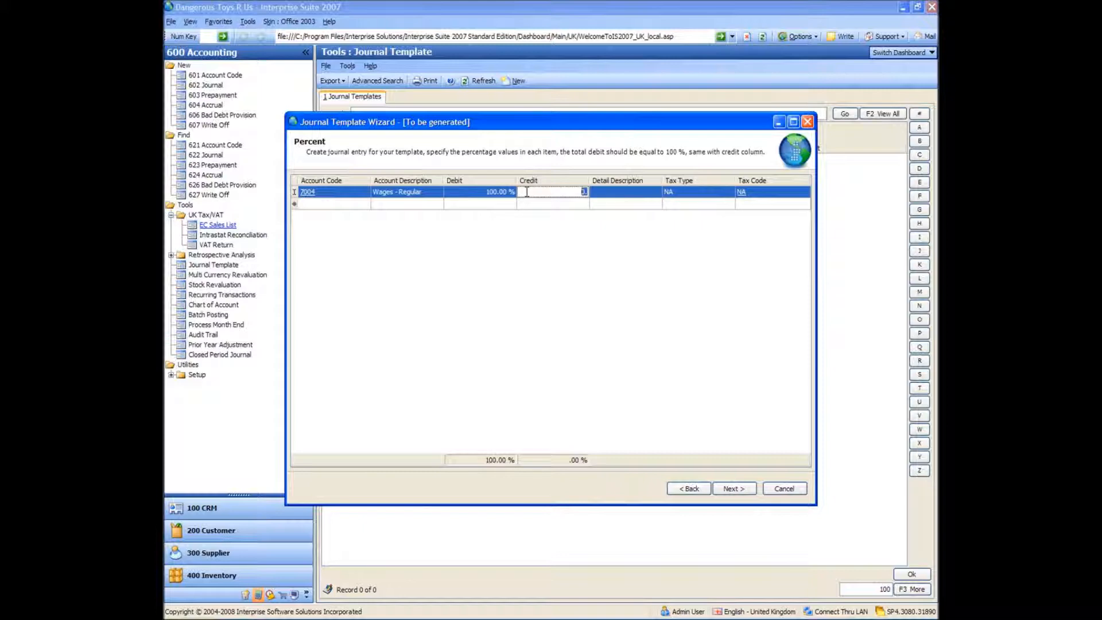
Step: Add a second template line for ledger code 7006 (Employers N.I.) with a 30% credit
click(336, 207)
text(7006)
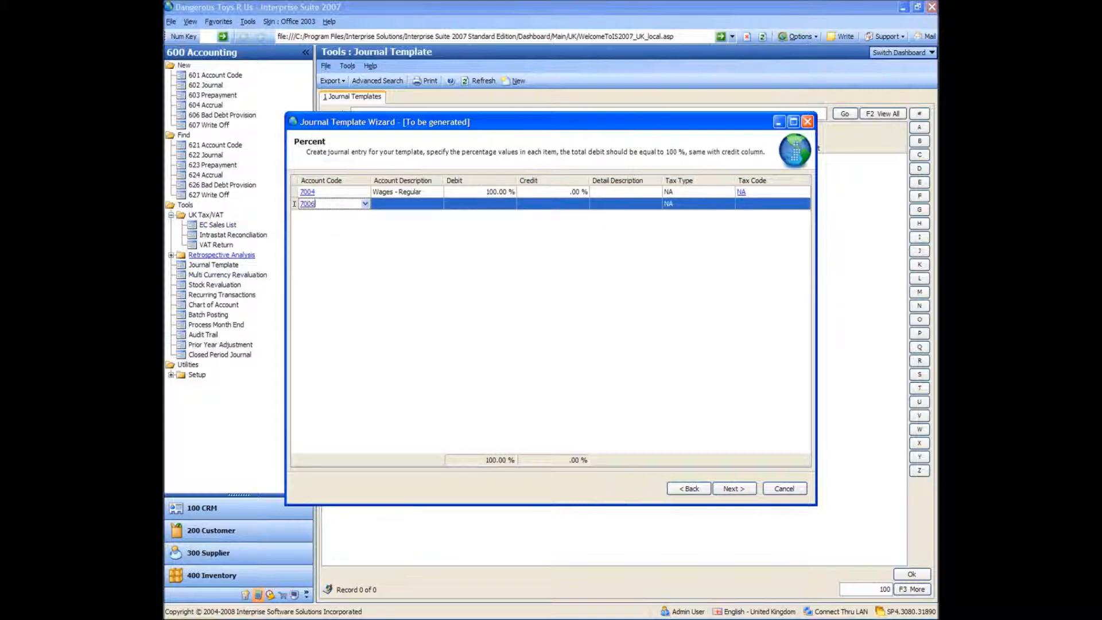
key(Return)
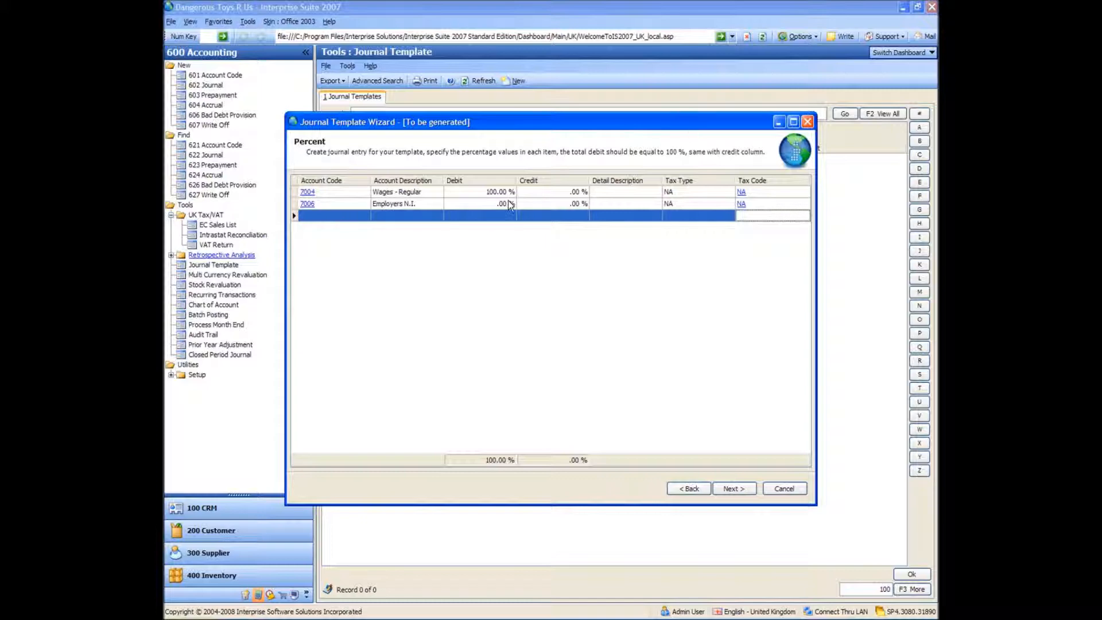
click(549, 204)
text(30)
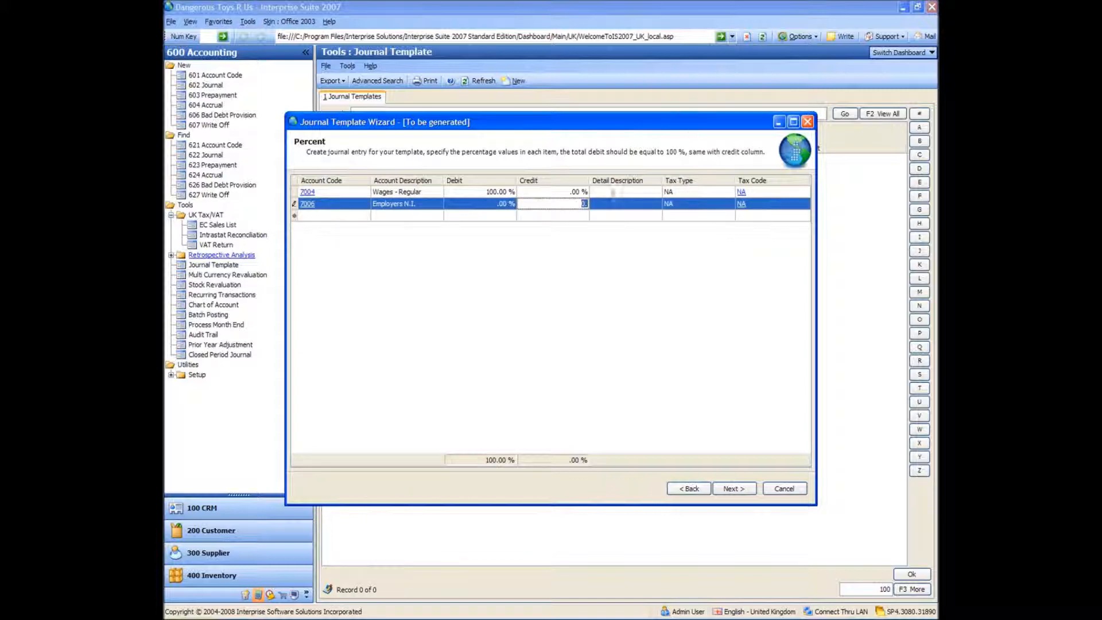
key(Tab)
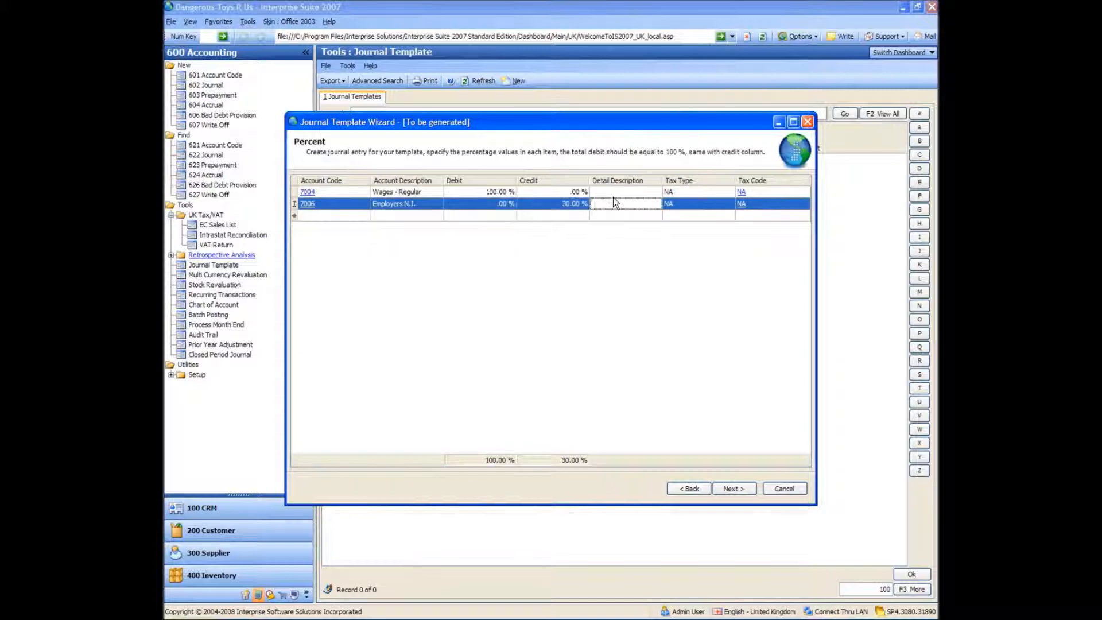
Step: Add a third template line for ledger code 7003 (Staff Salaries) with a 70% credit
click(339, 216)
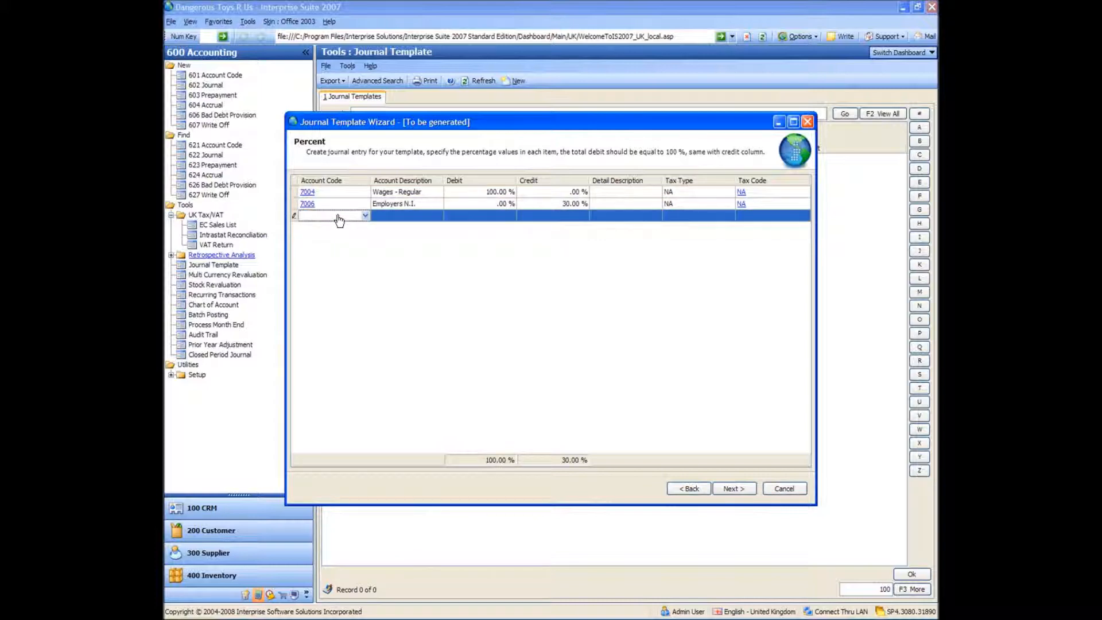
text(7003)
key(Return)
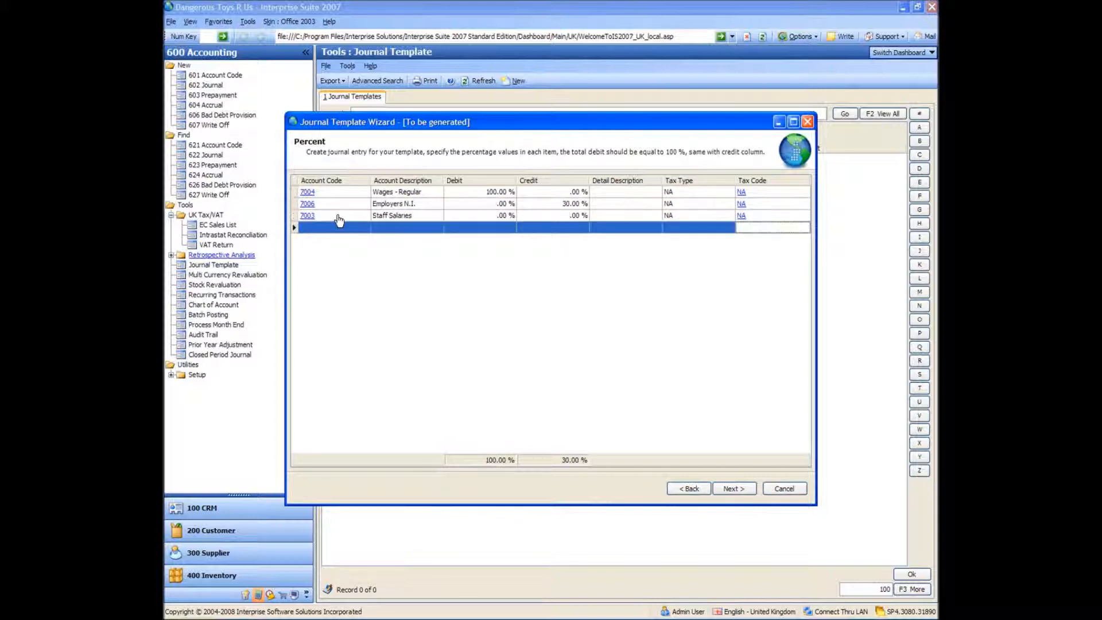
click(566, 215)
text(70)
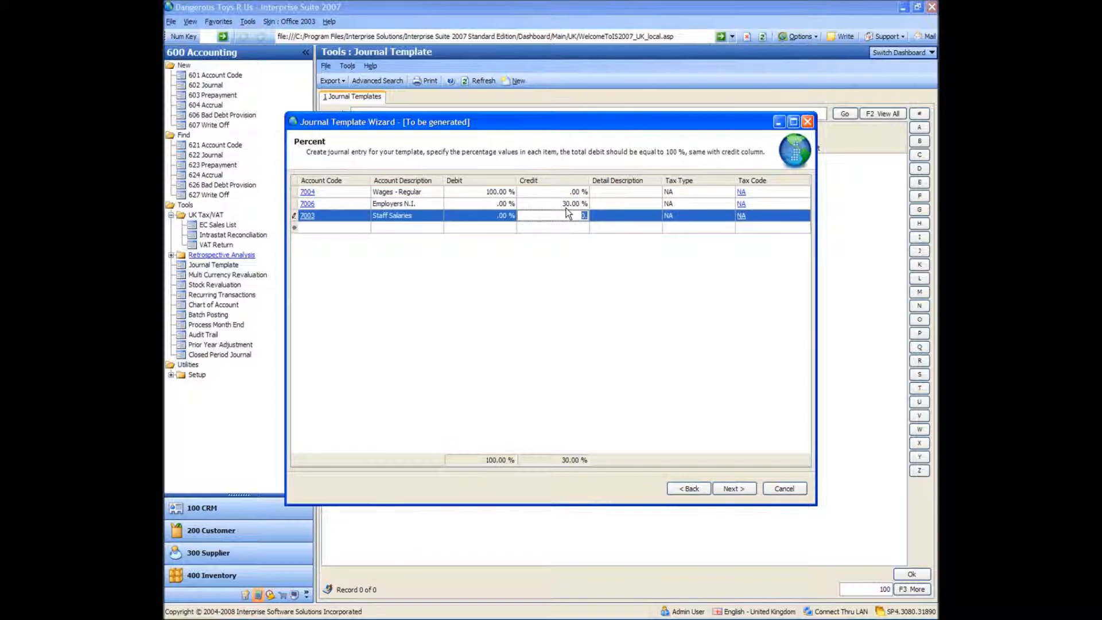
key(Tab)
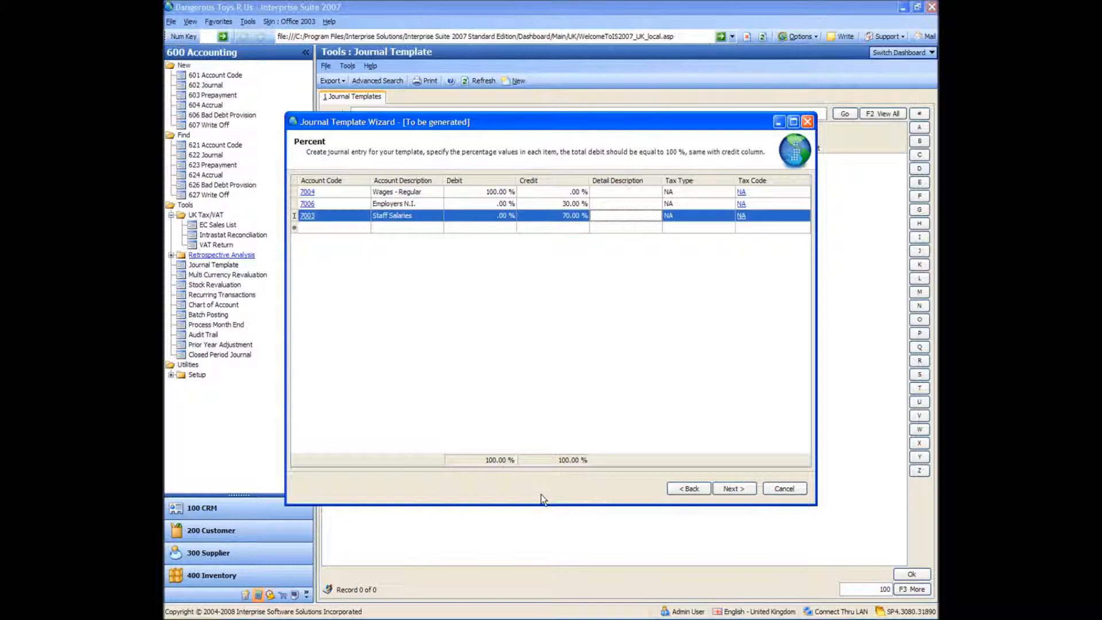
Step: Complete the journal template wizard and refresh the list of journal templates
click(729, 489)
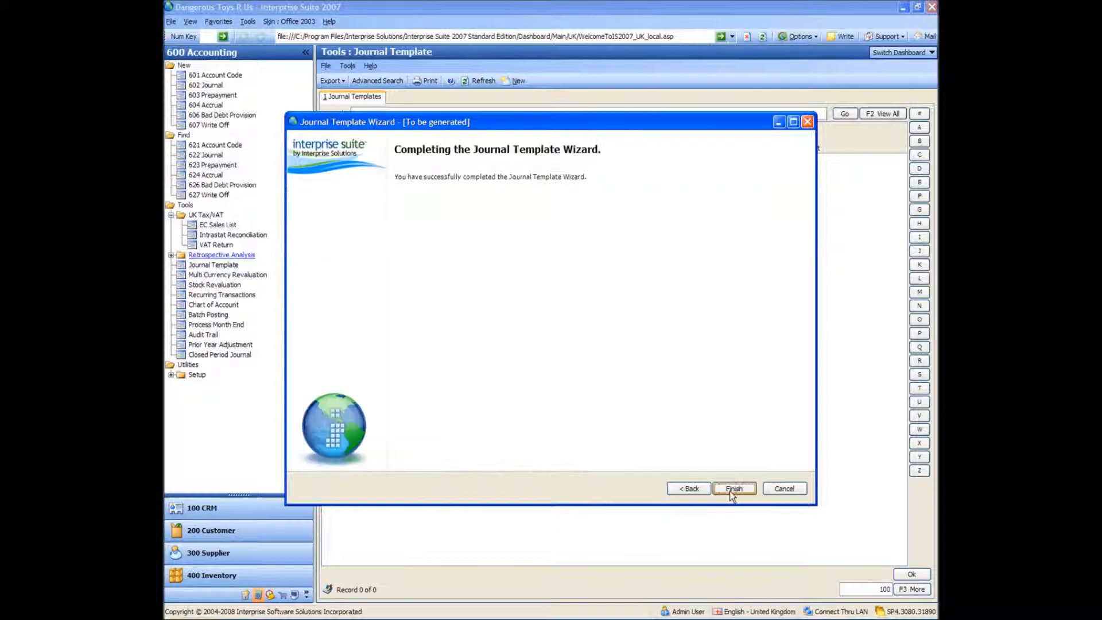
click(733, 489)
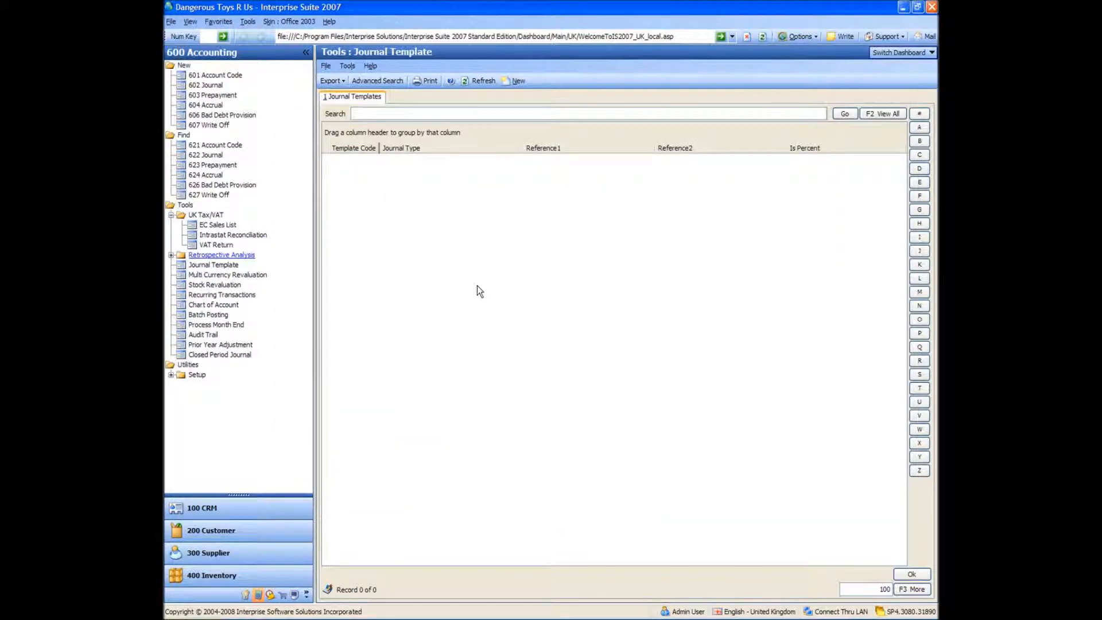
click(477, 81)
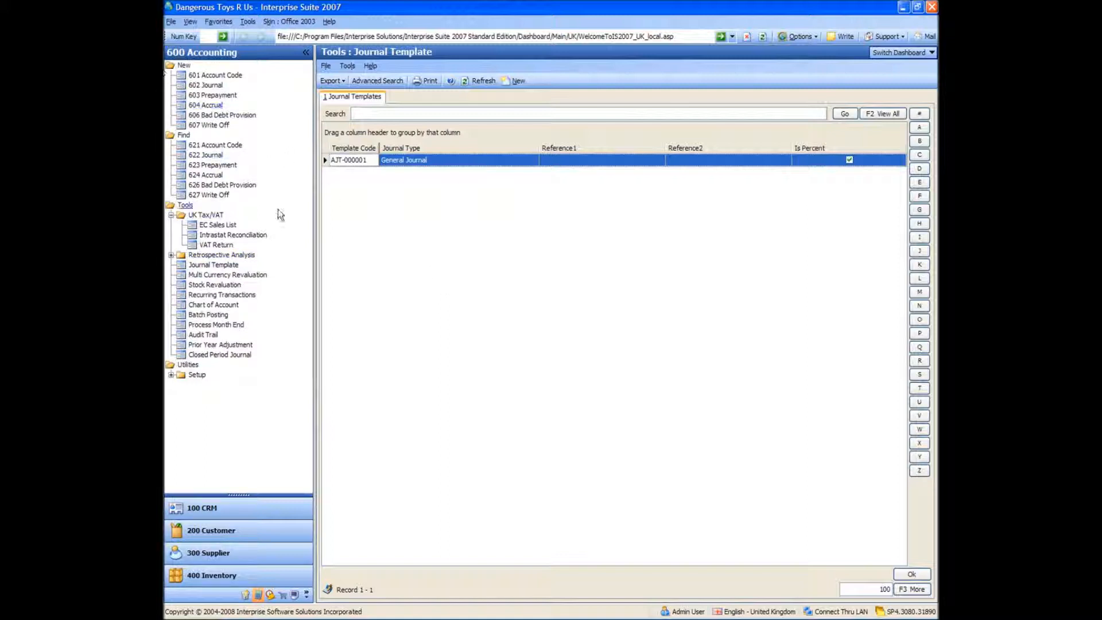
Step: Start a new journal and apply journal template AJT-000001 to it
click(208, 85)
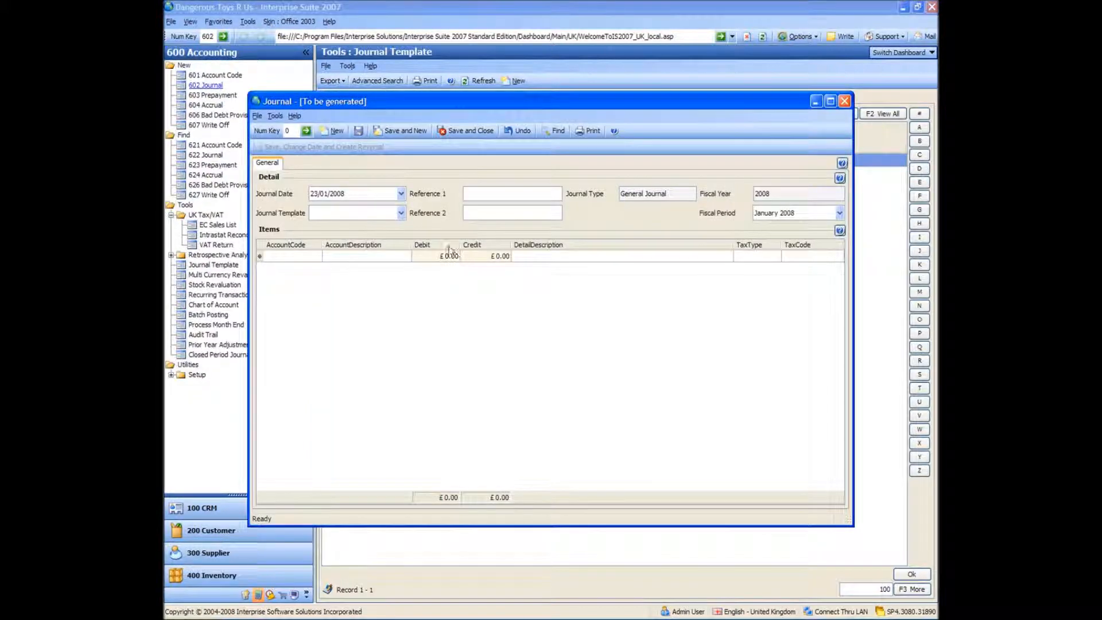
click(401, 213)
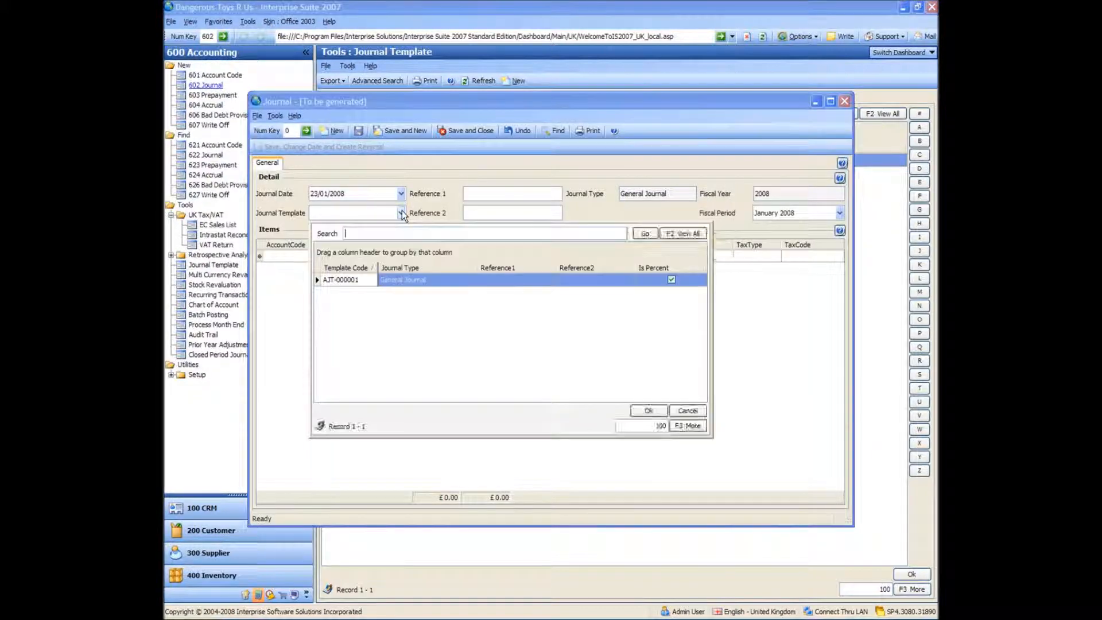
double_click(358, 281)
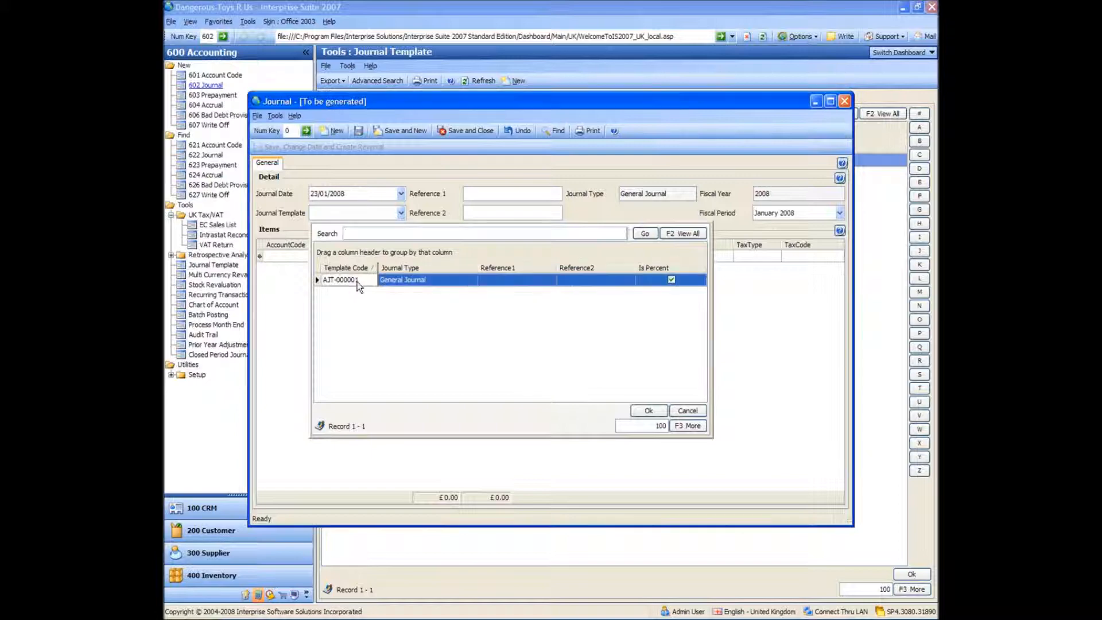
Step: Enter a £1,000 debit on the Wages - Regular line, then save and close the journal
click(451, 256)
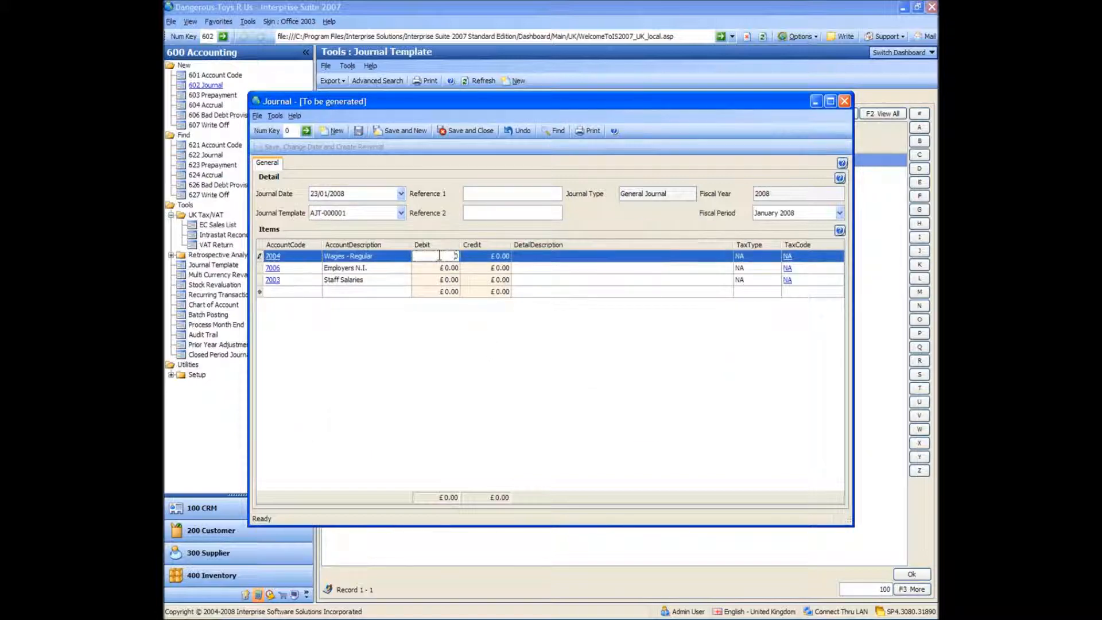
text(1000)
click(474, 256)
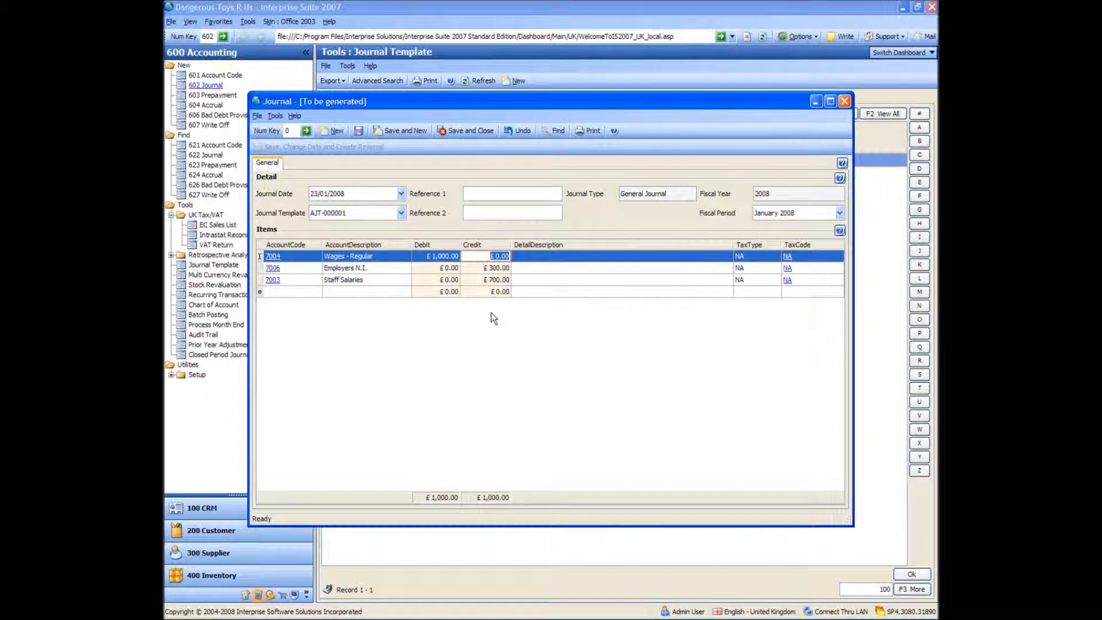
click(461, 131)
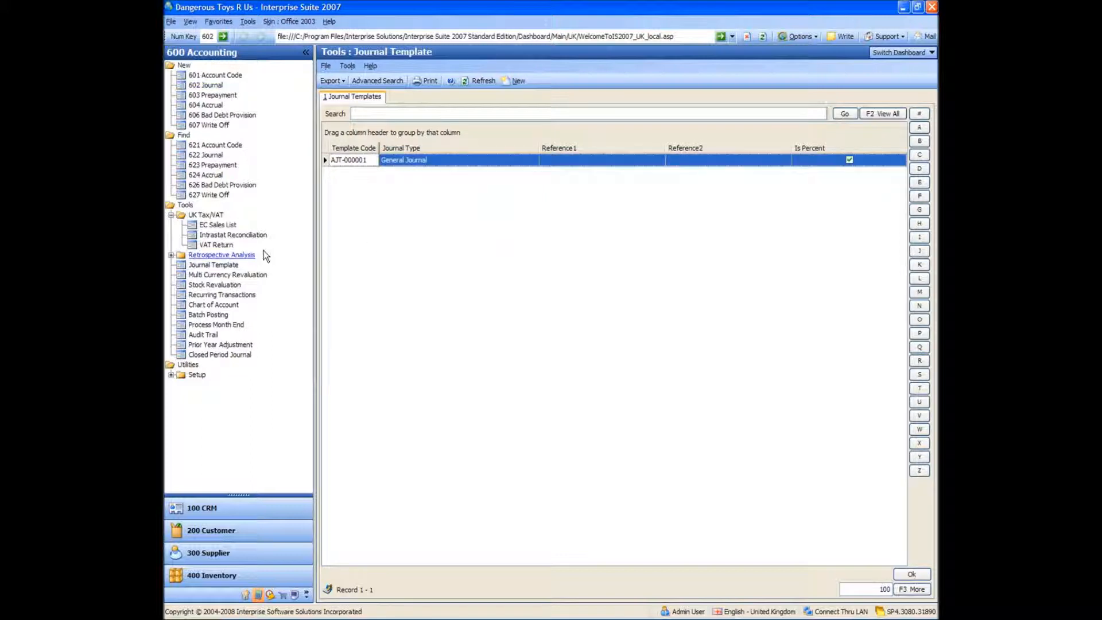
Step: Start a new multi-currency revaluation dated 23/01/2008 and retrieve its transactions
click(233, 276)
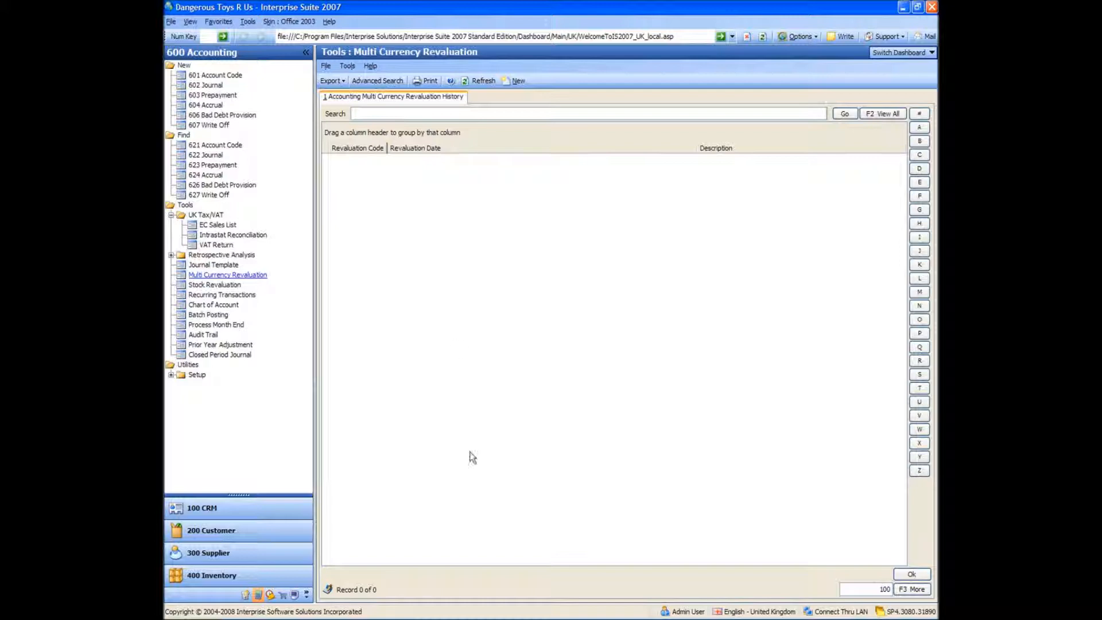
click(512, 82)
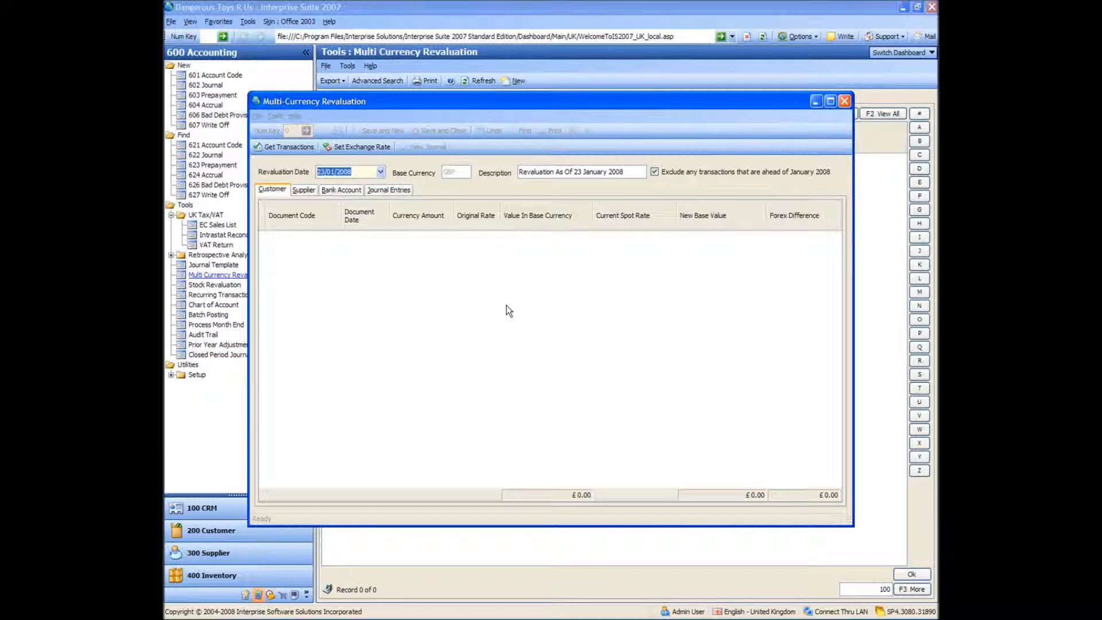
click(382, 171)
click(278, 147)
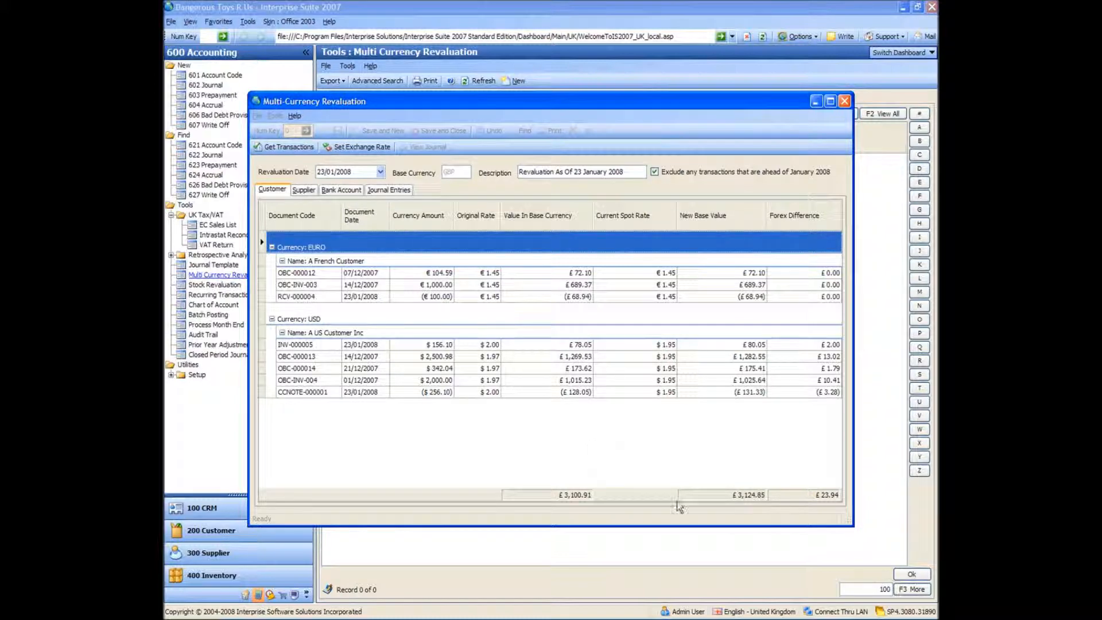
Step: Review the revaluation's supplier, bank account and journal entries, and run the revaluation
click(300, 191)
click(342, 193)
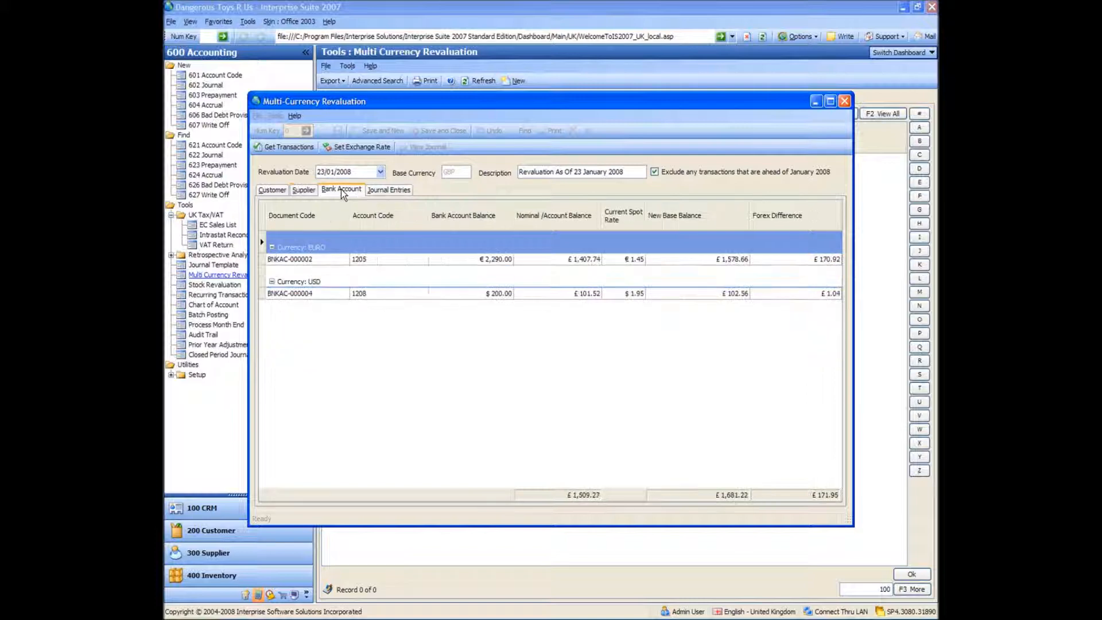
click(386, 191)
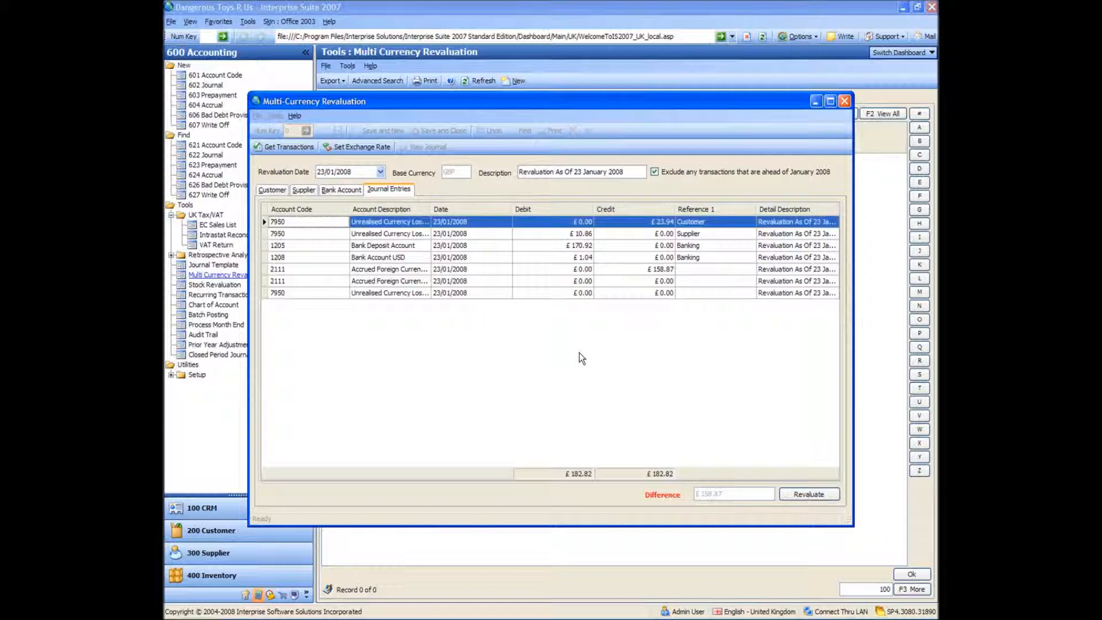
click(804, 495)
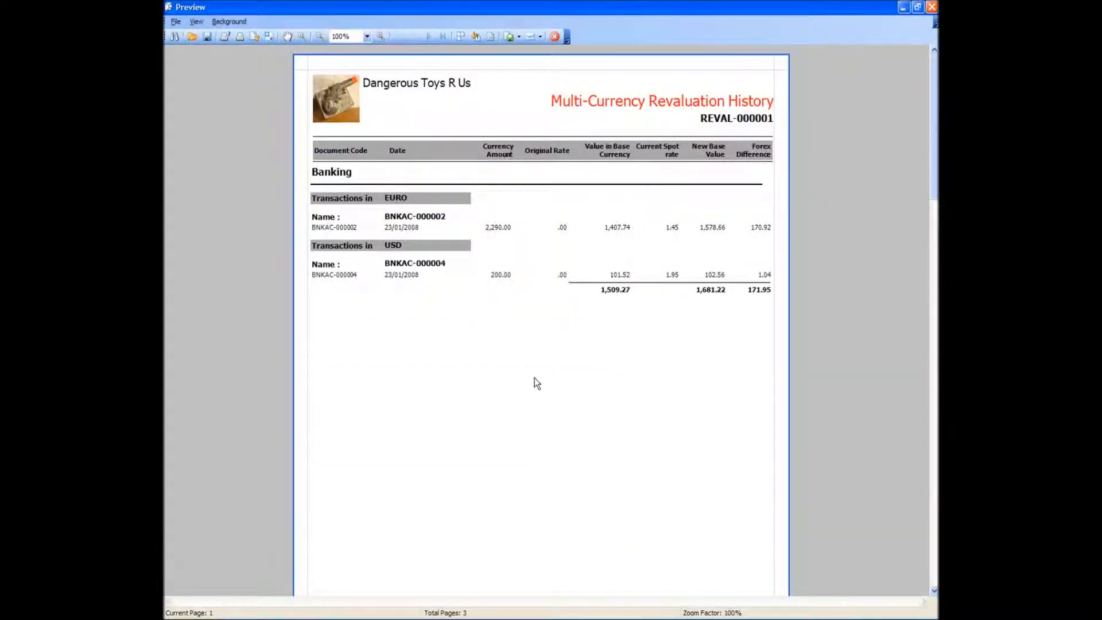
Step: Examine the revaluation history and revaluation report, close them with the revaluation, and select its record in the revaluation history list
mouse_move(931, 63)
mouse_down()
mouse_move(930, 396)
mouse_move(931, 63)
mouse_up()
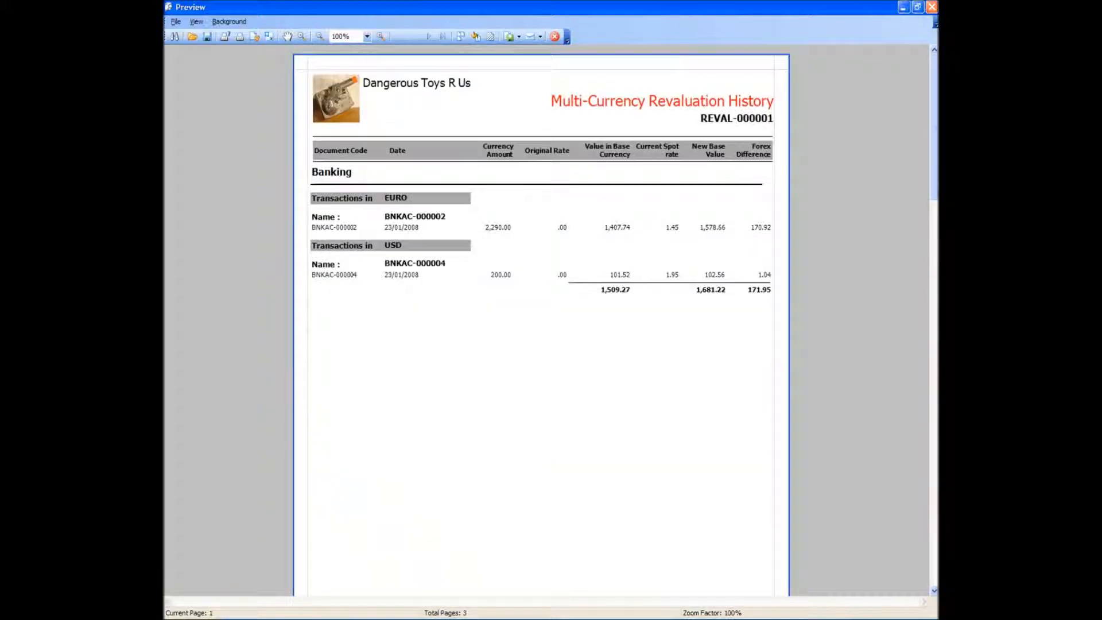
click(932, 9)
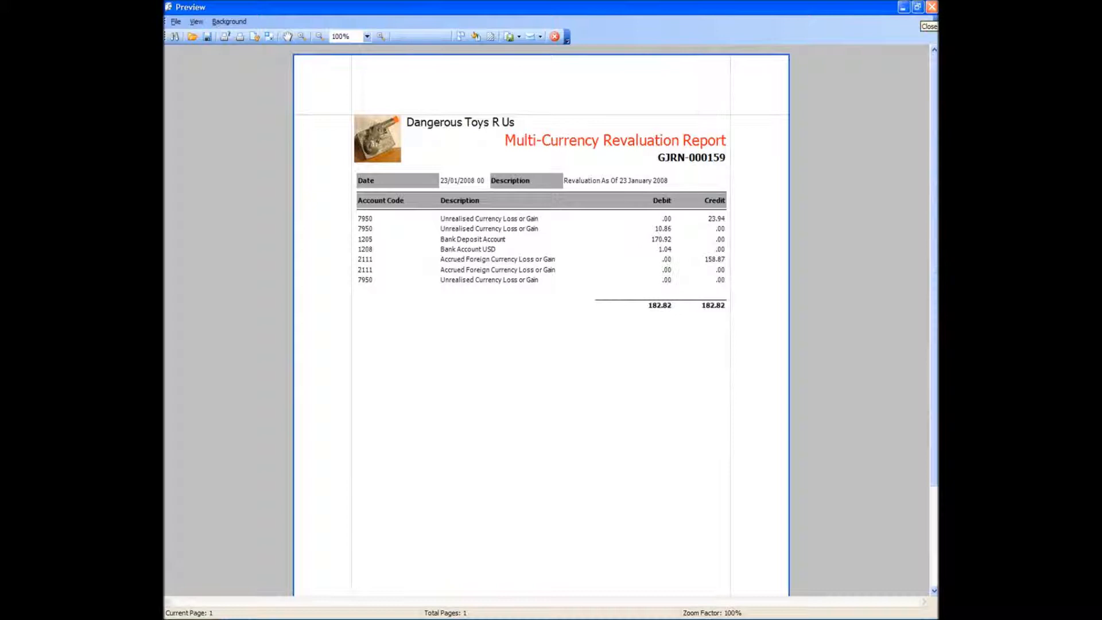
click(932, 8)
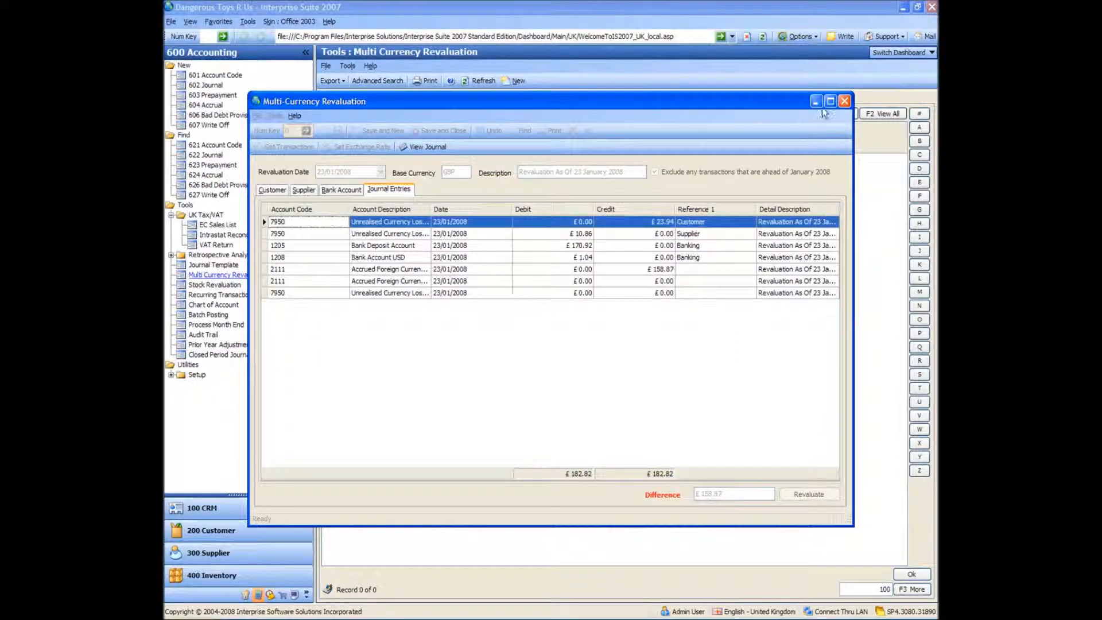
click(844, 101)
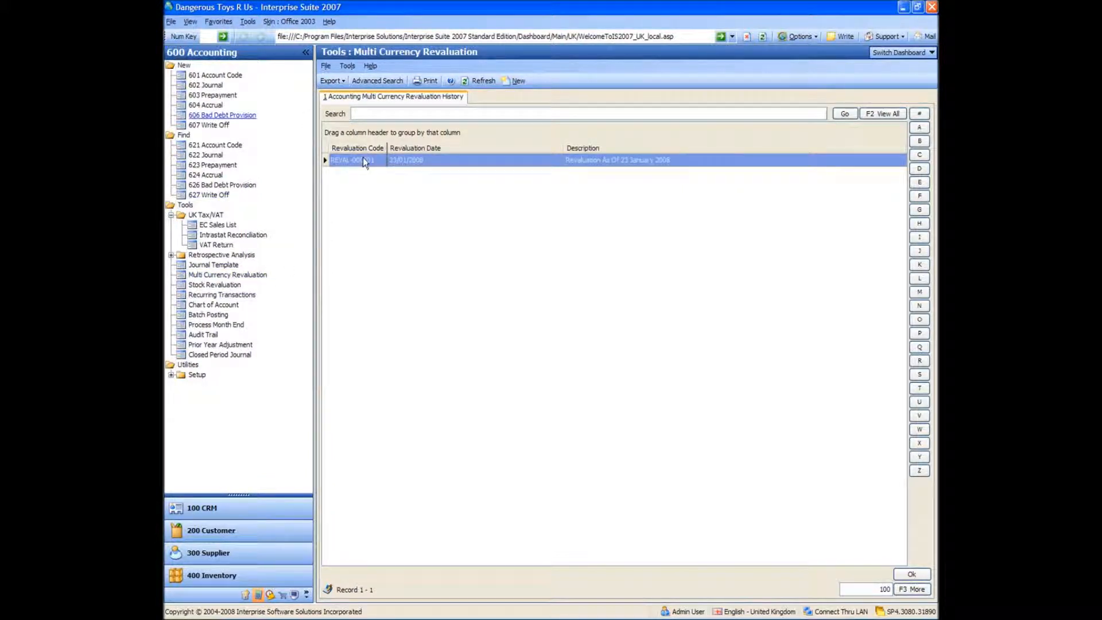
click(364, 161)
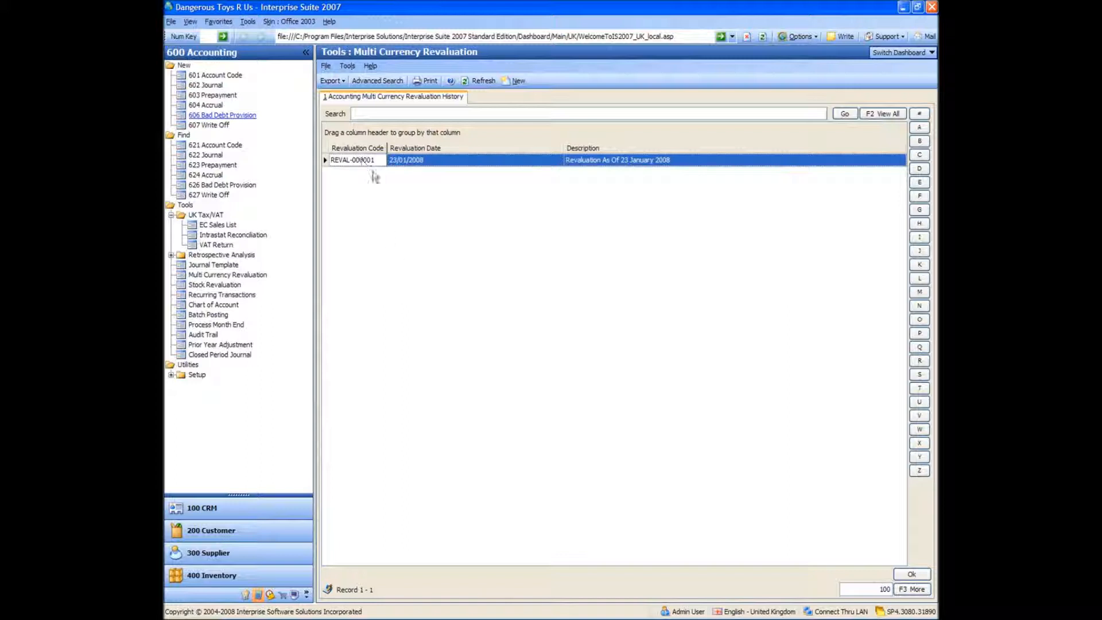
Step: Start another multi-currency revaluation, set the EURO exchange rate to 2, and save the currency
click(519, 81)
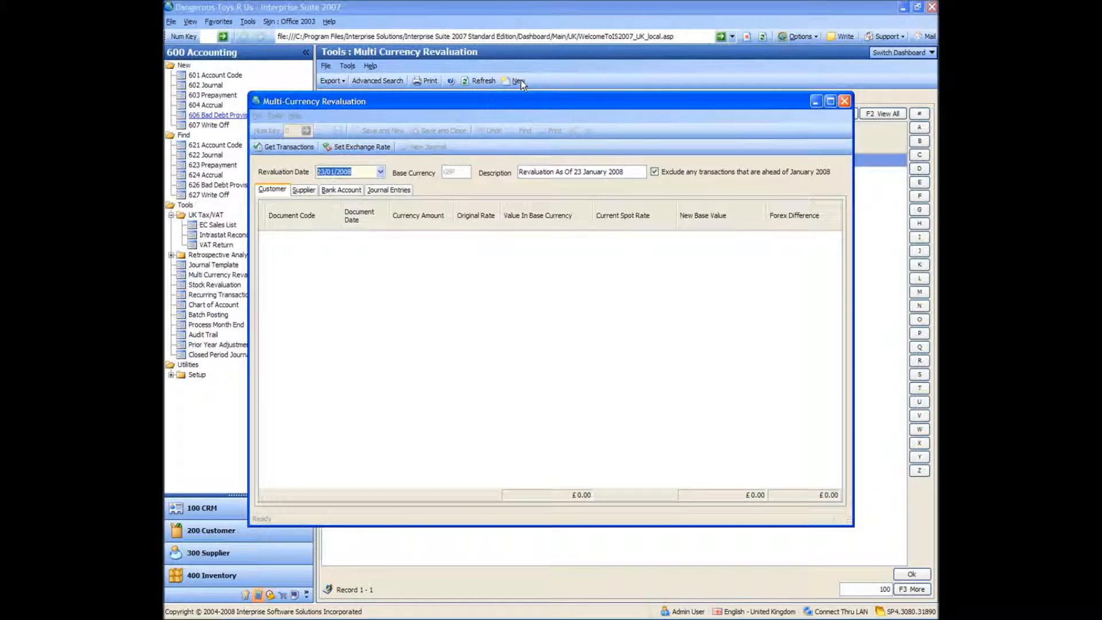
click(345, 146)
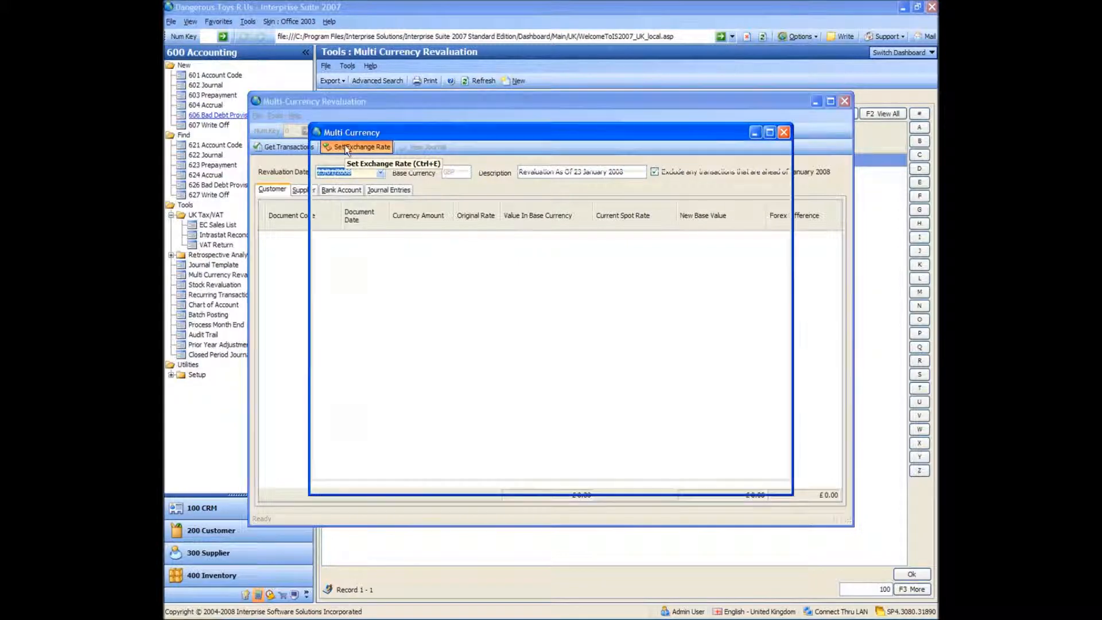
text(euro)
key(Return)
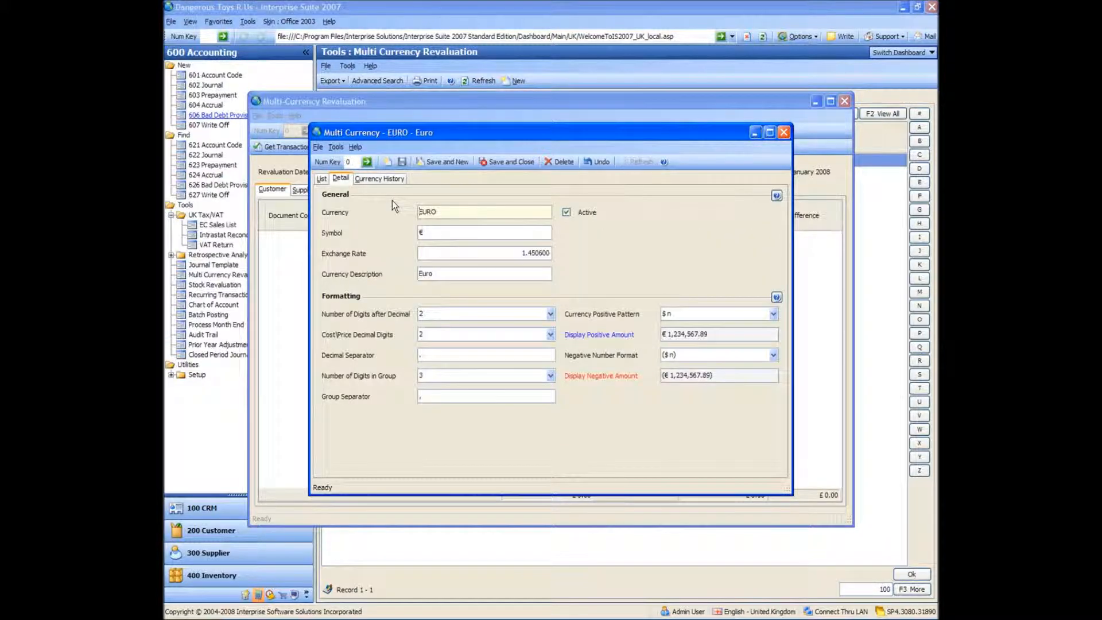
click(502, 254)
text(2)
key(Tab)
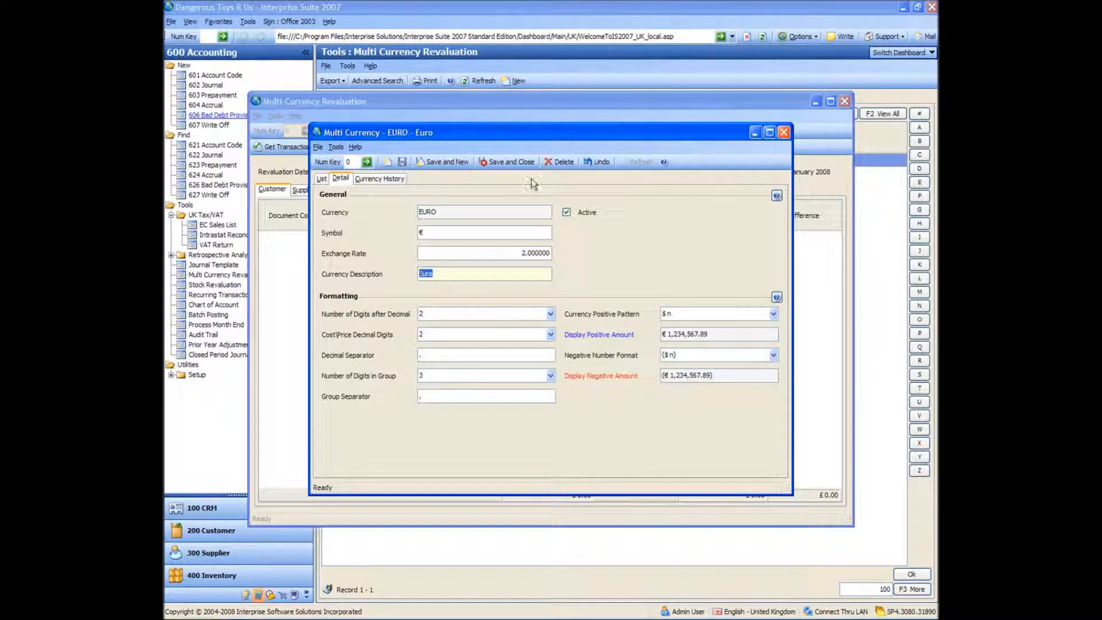
click(519, 160)
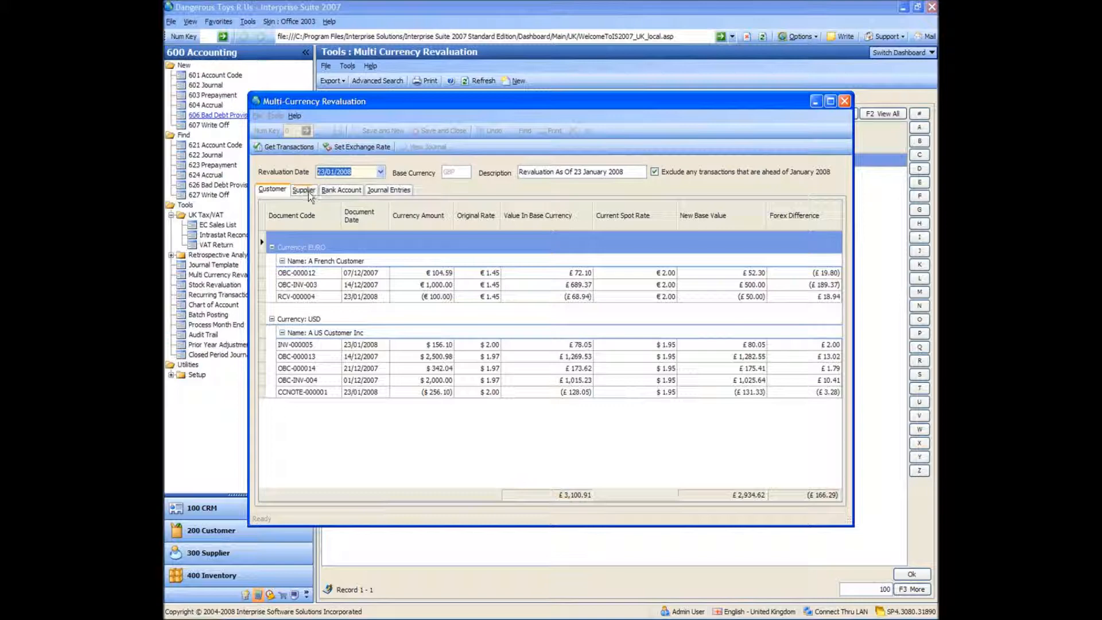
Step: Set the USD exchange rate to 3 for the revaluation and save the currency
click(350, 147)
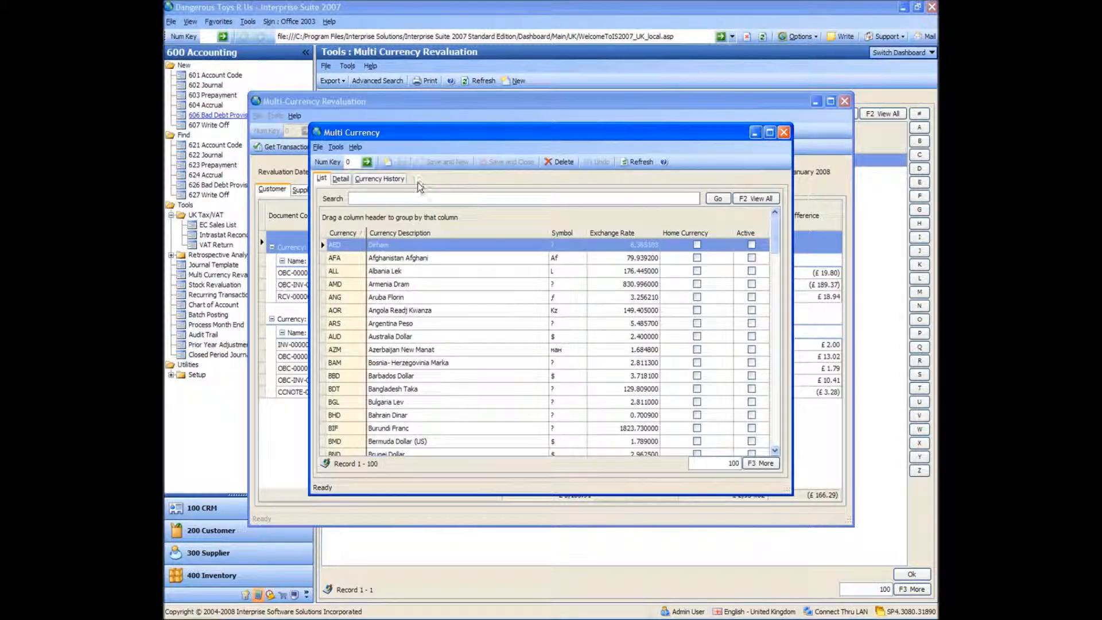
click(409, 198)
text(usd)
key(Return)
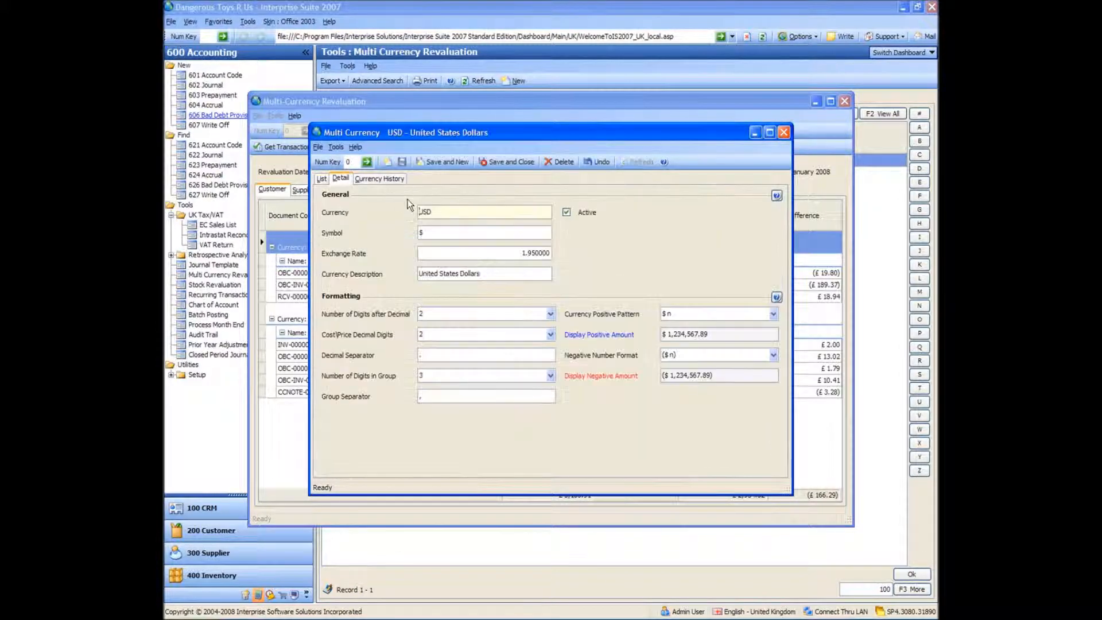
click(506, 252)
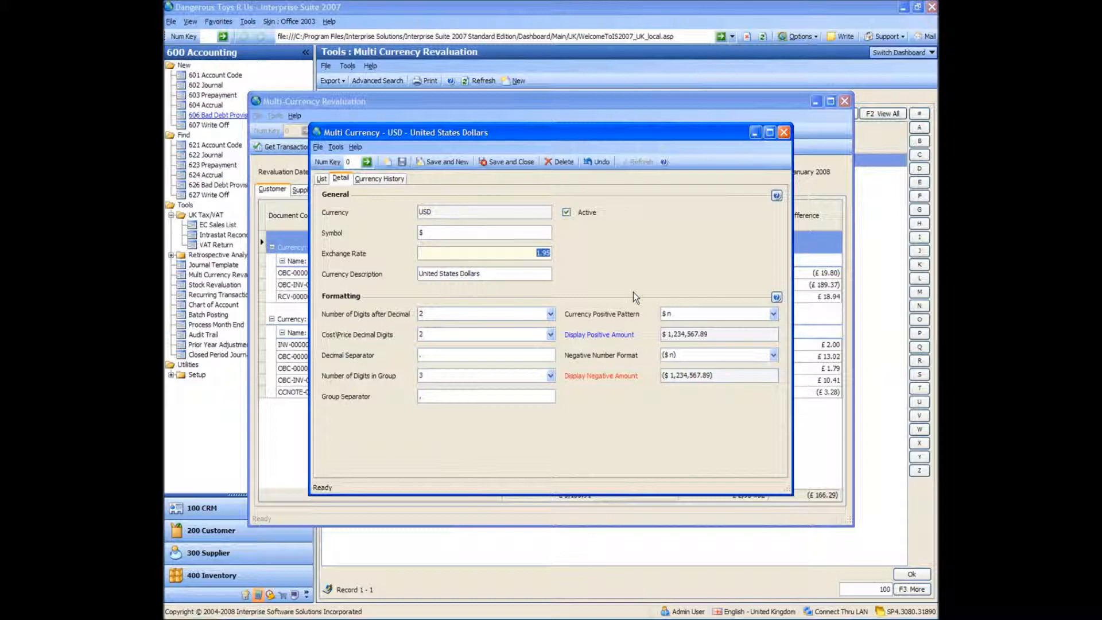
text(3)
key(Tab)
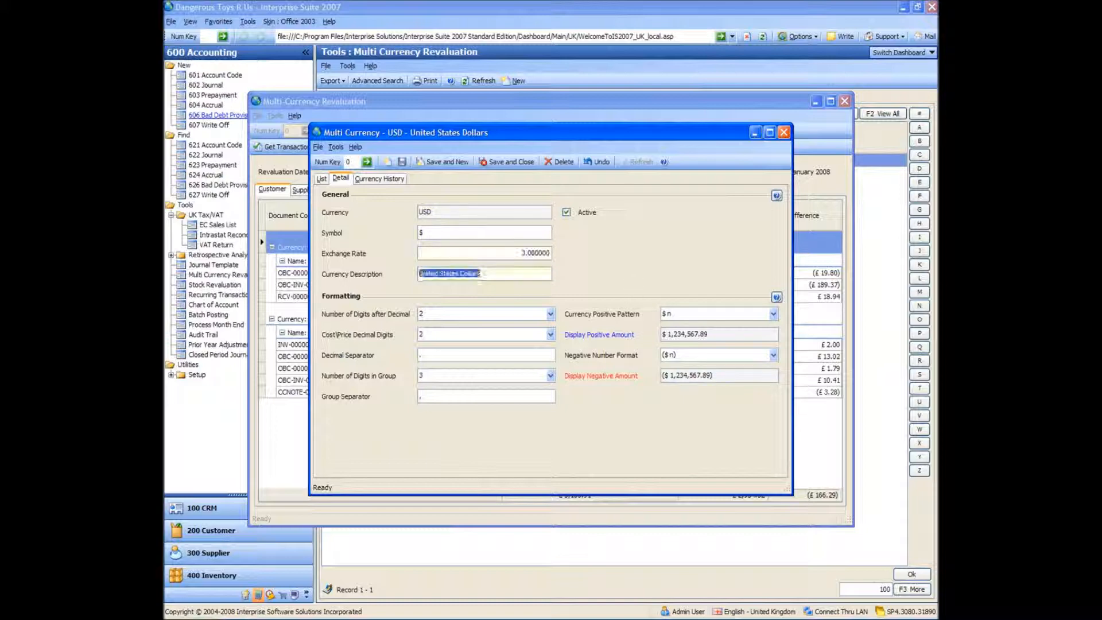
click(505, 161)
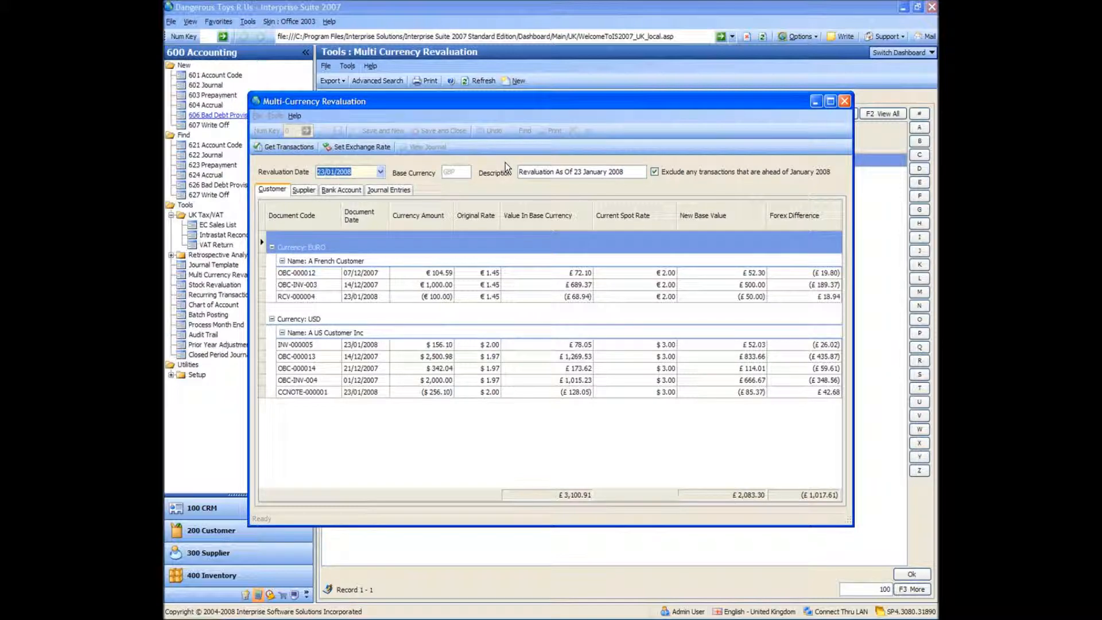
Step: Check the supplier, bank account and journal entries at the updated EURO and USD rates, and run the multi-currency revaluation
click(304, 190)
click(343, 190)
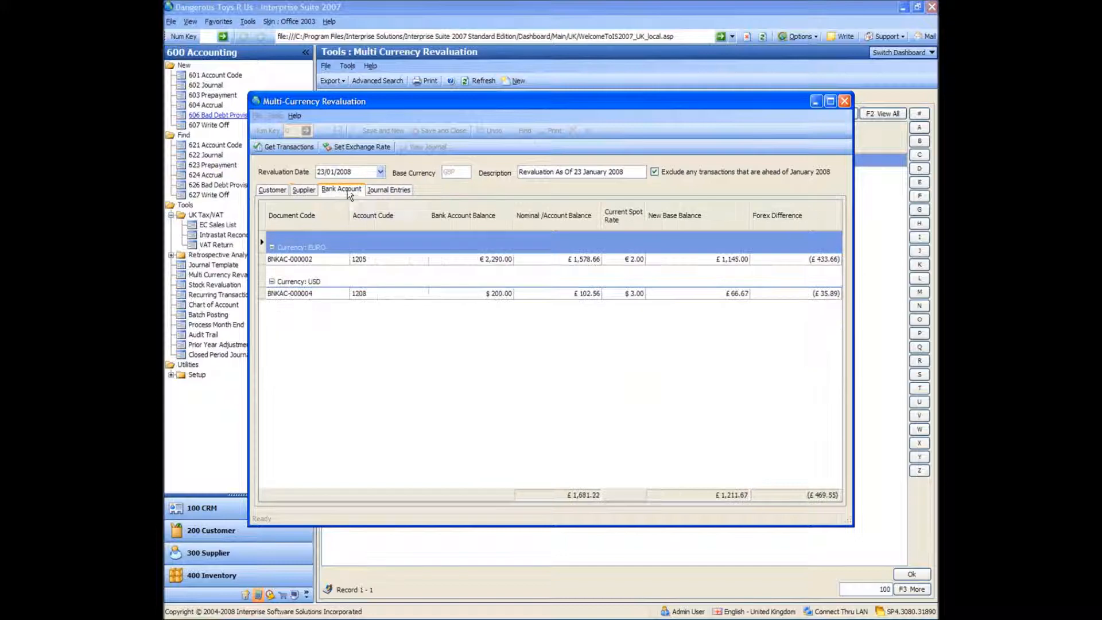
click(388, 190)
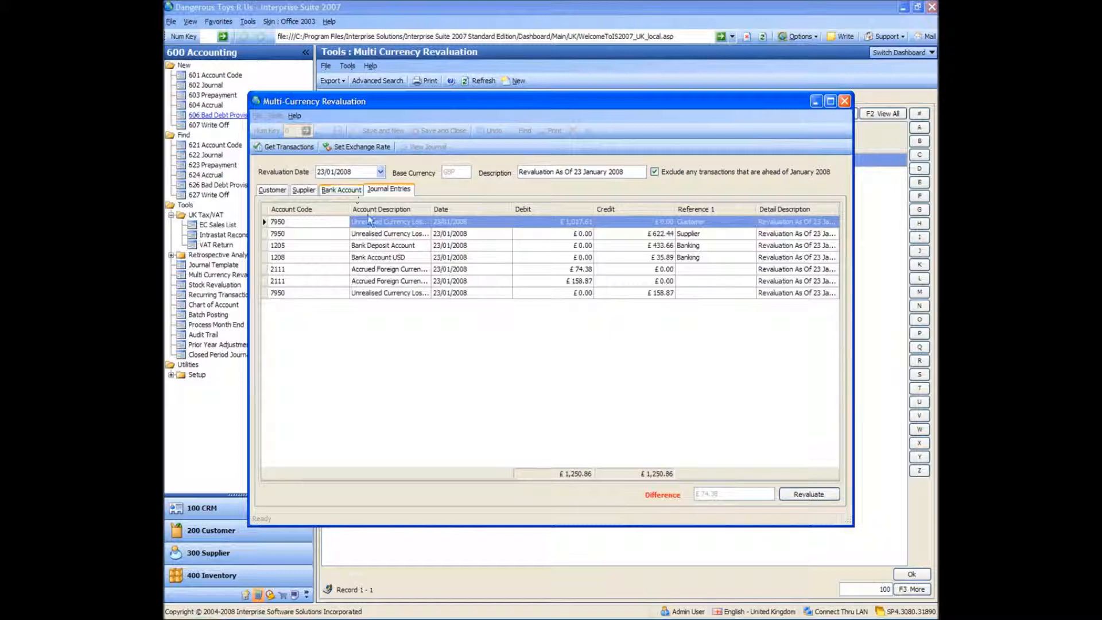
click(538, 357)
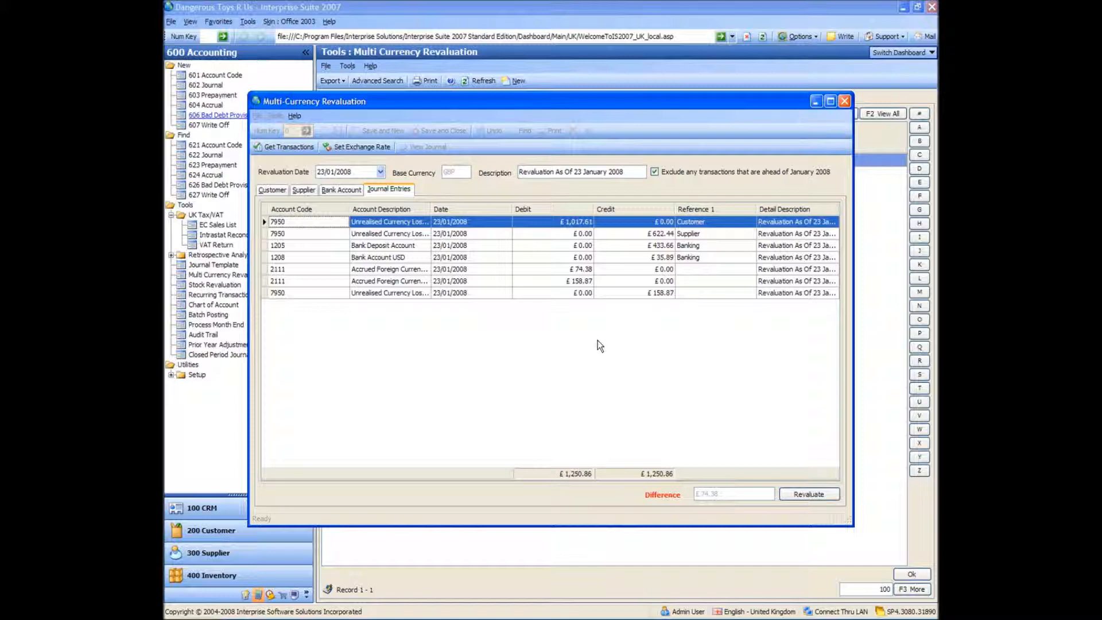
click(808, 493)
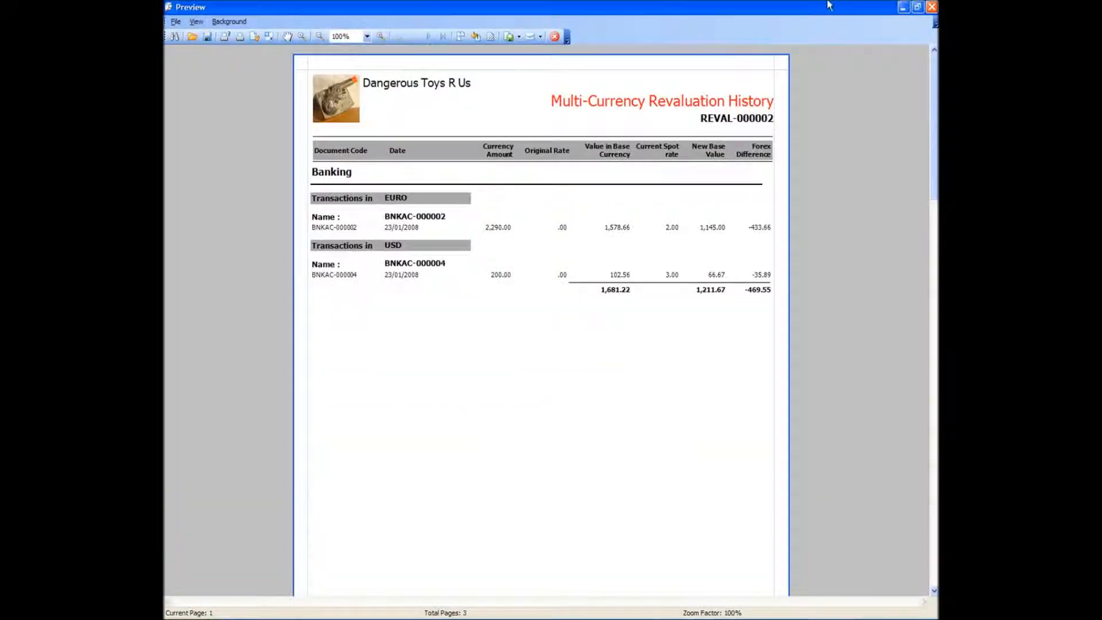
Step: Close the revaluation history, the revaluation report and the revaluation itself, and refresh the multi-currency revaluation history list
click(932, 7)
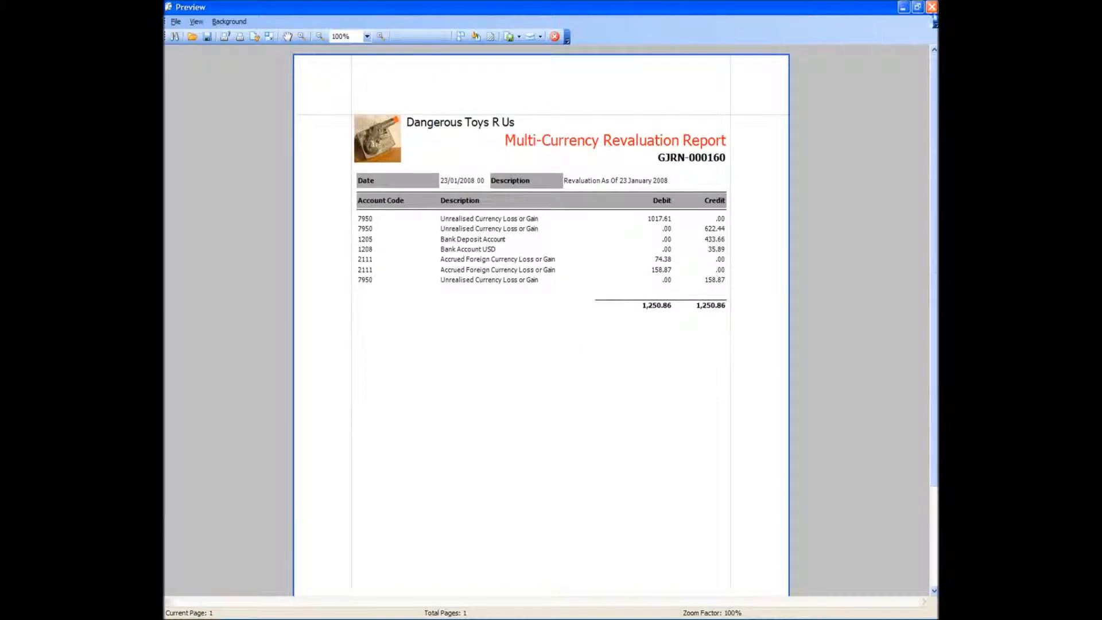
click(932, 8)
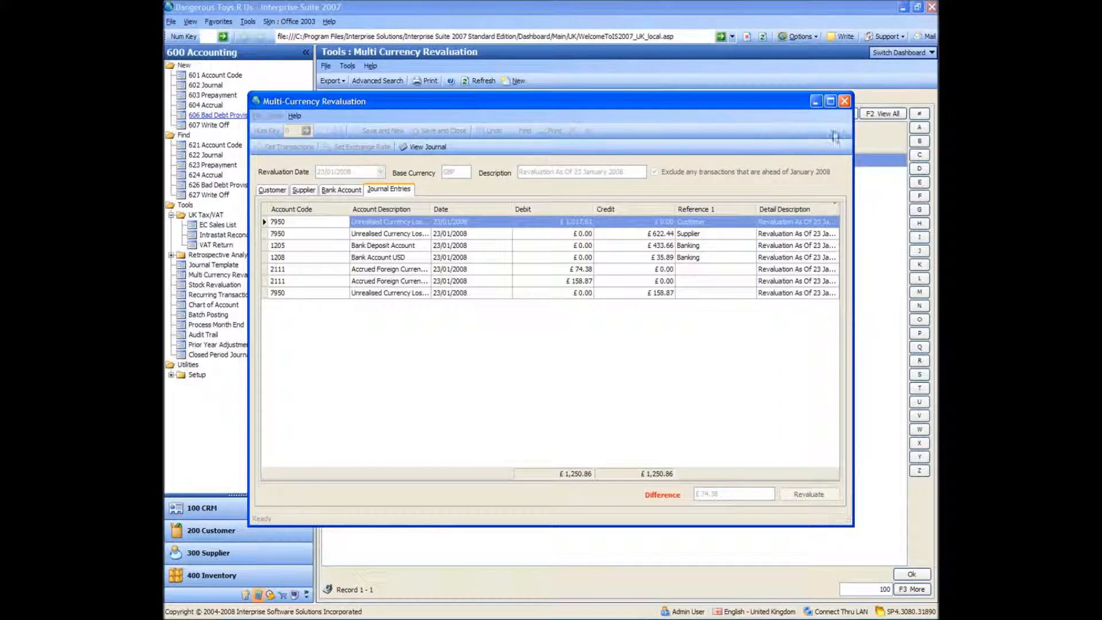
click(844, 101)
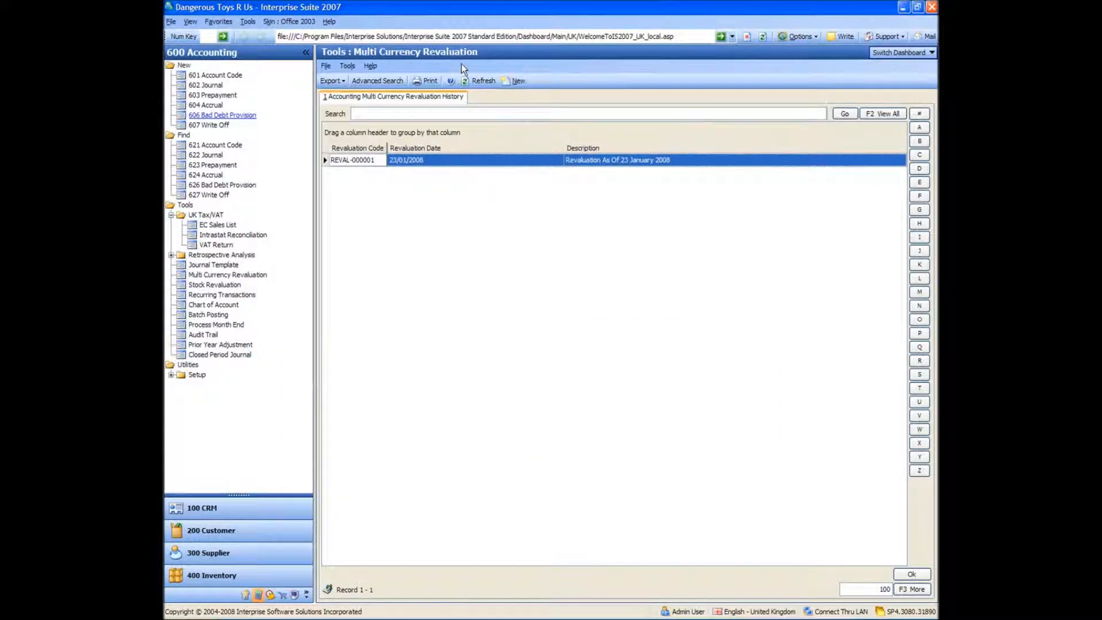
click(482, 80)
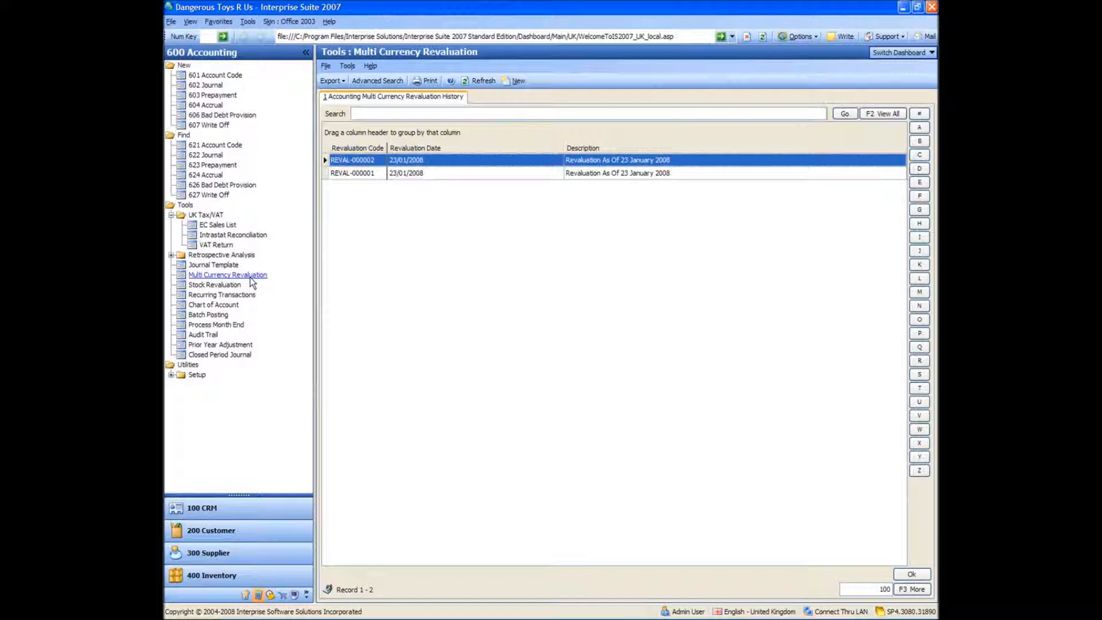
Step: Start a new stock revaluation and maximise its Stock Valuation window
click(217, 286)
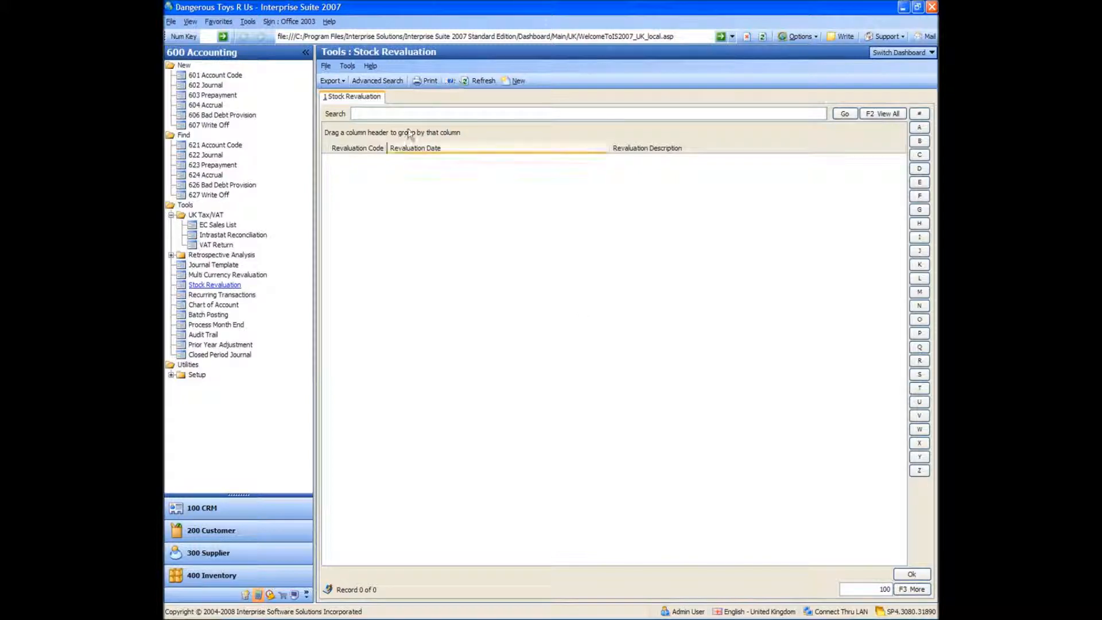
click(518, 81)
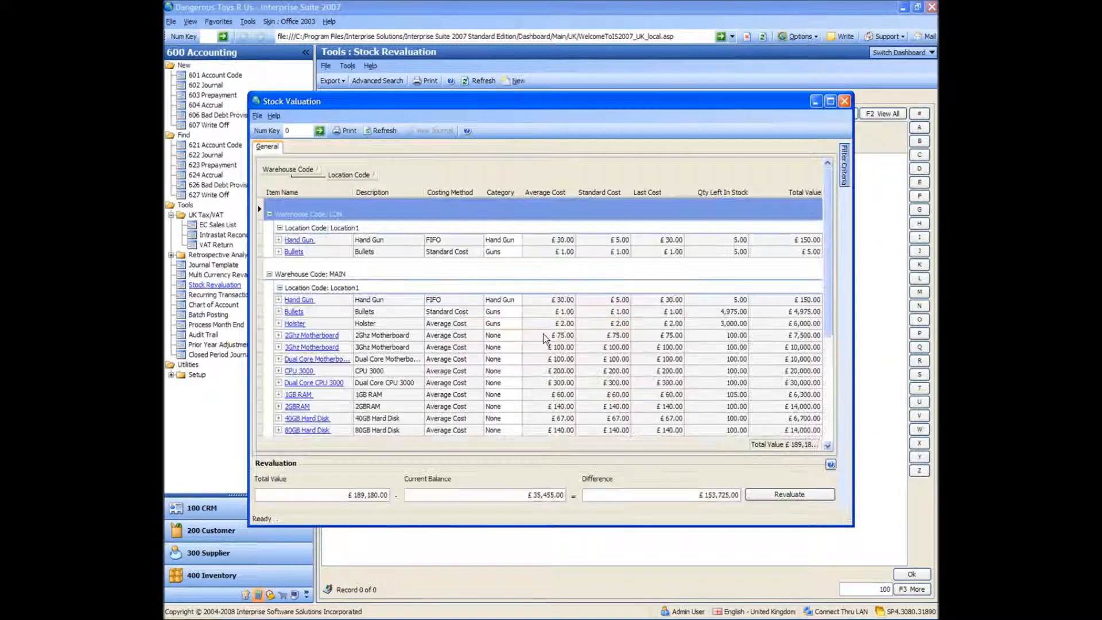
double_click(634, 101)
Step: Examine the average cost, stock quantity and total value of the average-cost item Holster in the MAIN warehouse
click(583, 278)
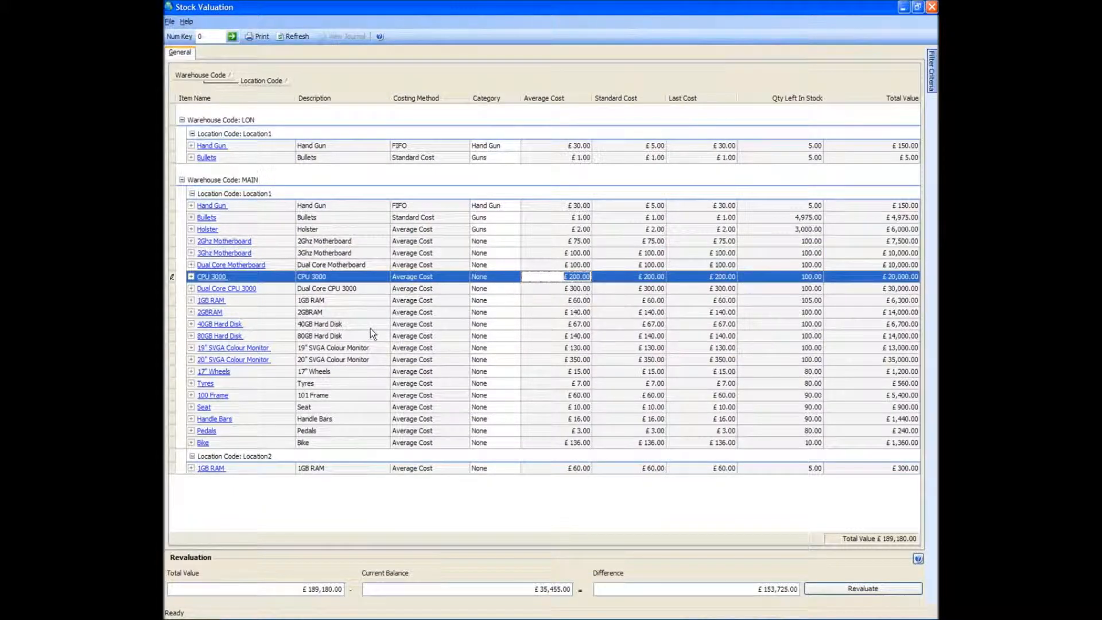
click(245, 231)
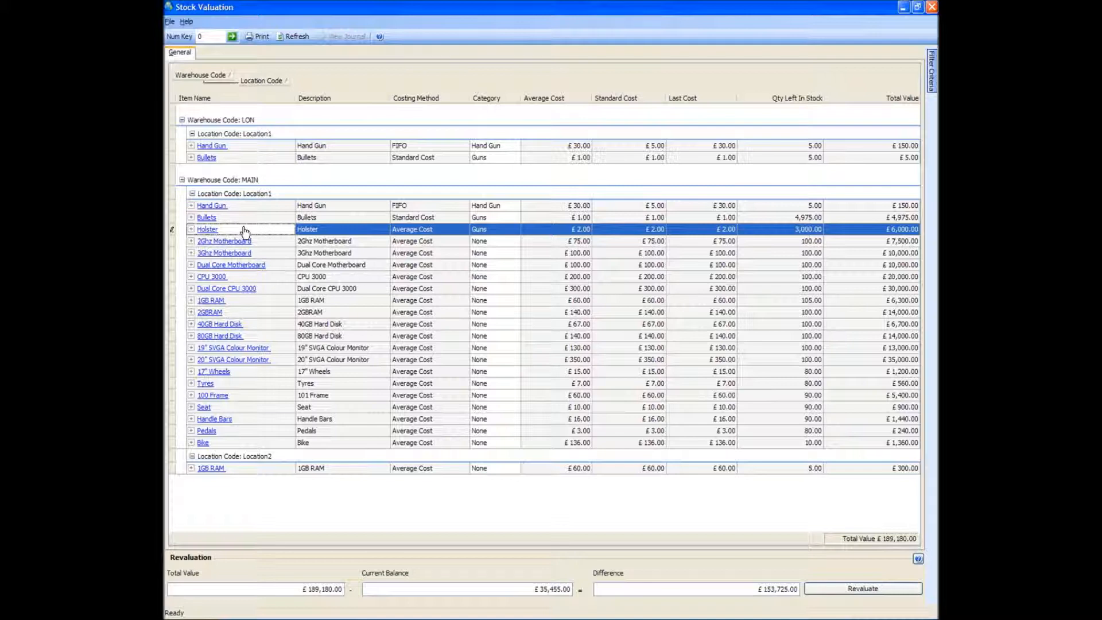
click(583, 229)
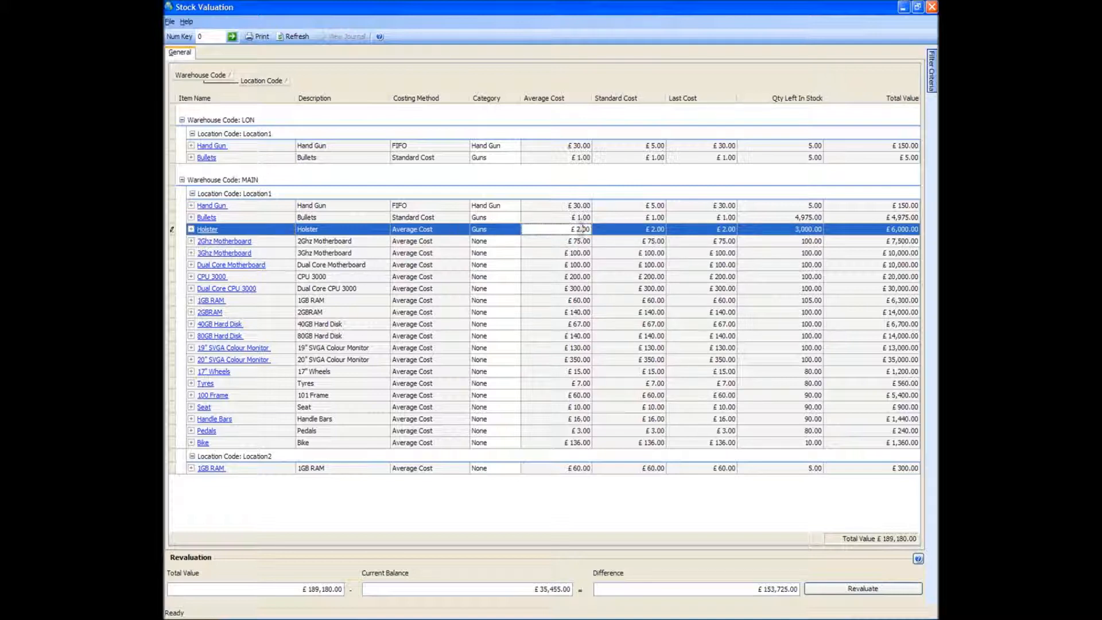
click(901, 232)
click(801, 233)
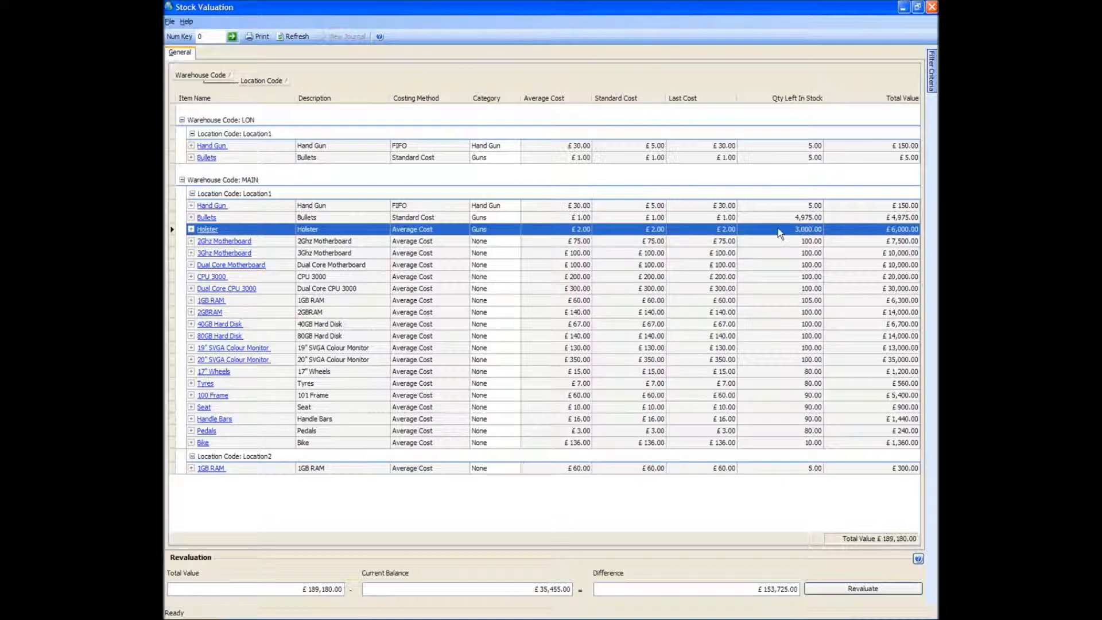
click(534, 231)
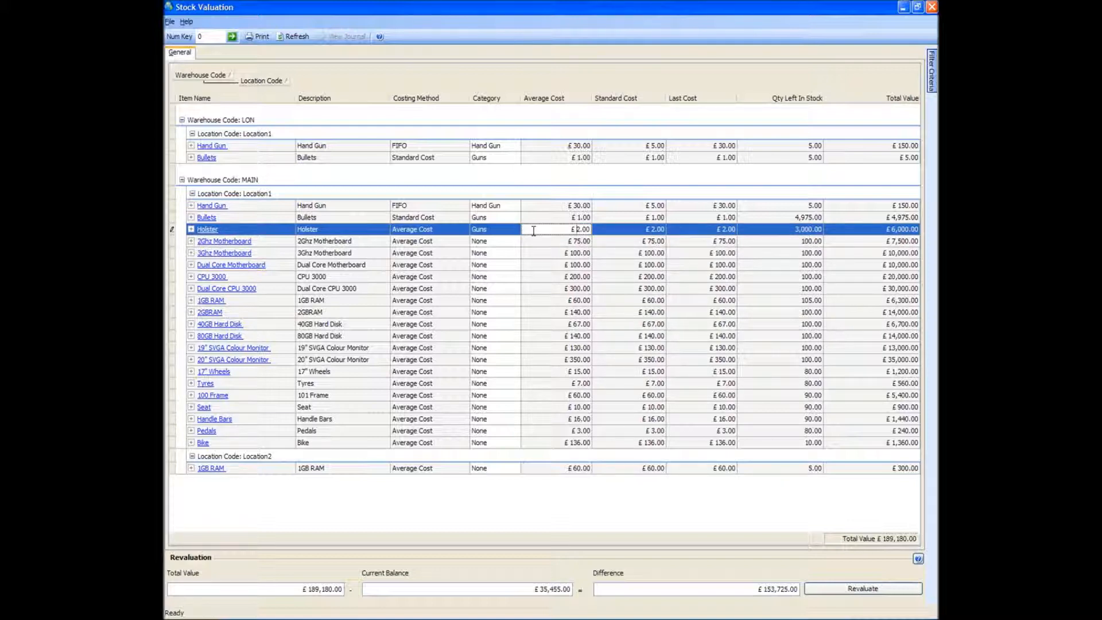
Step: Expand the FIFO item Hand Gun in the MAIN warehouse, compare its unconfirmed and confirmed landed costs, and collapse the transaction detail
click(414, 204)
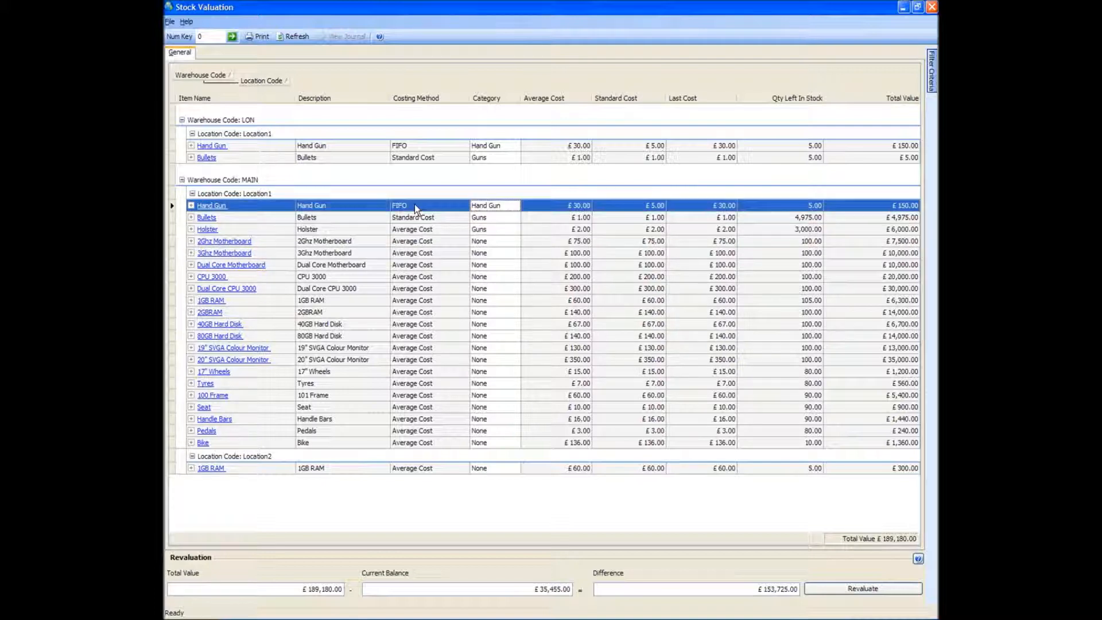
click(190, 205)
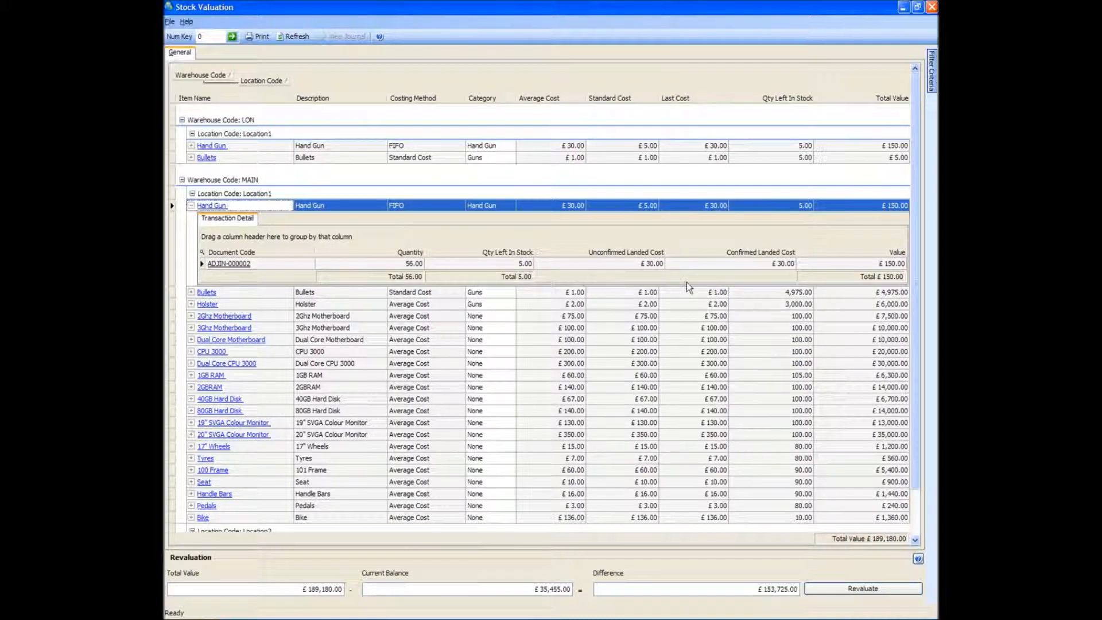
click(760, 262)
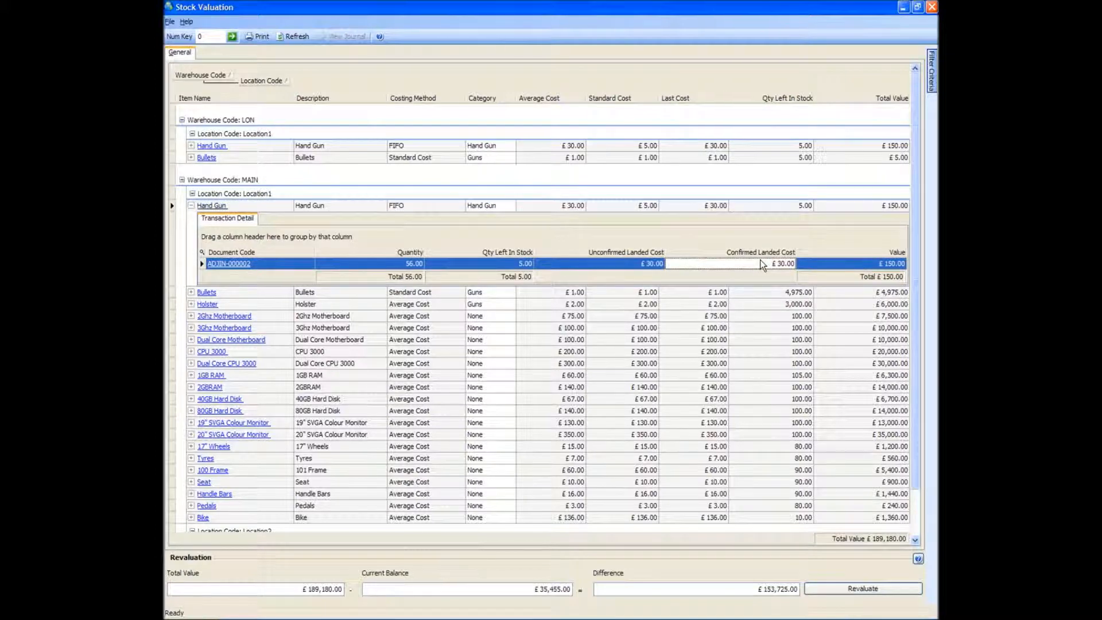
click(615, 267)
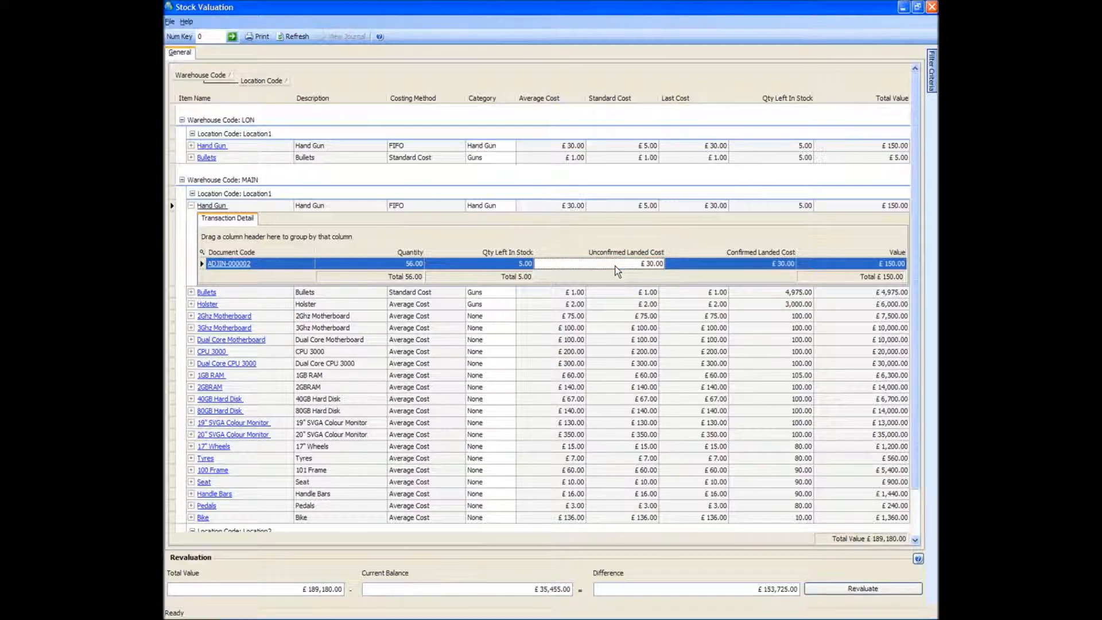
click(714, 267)
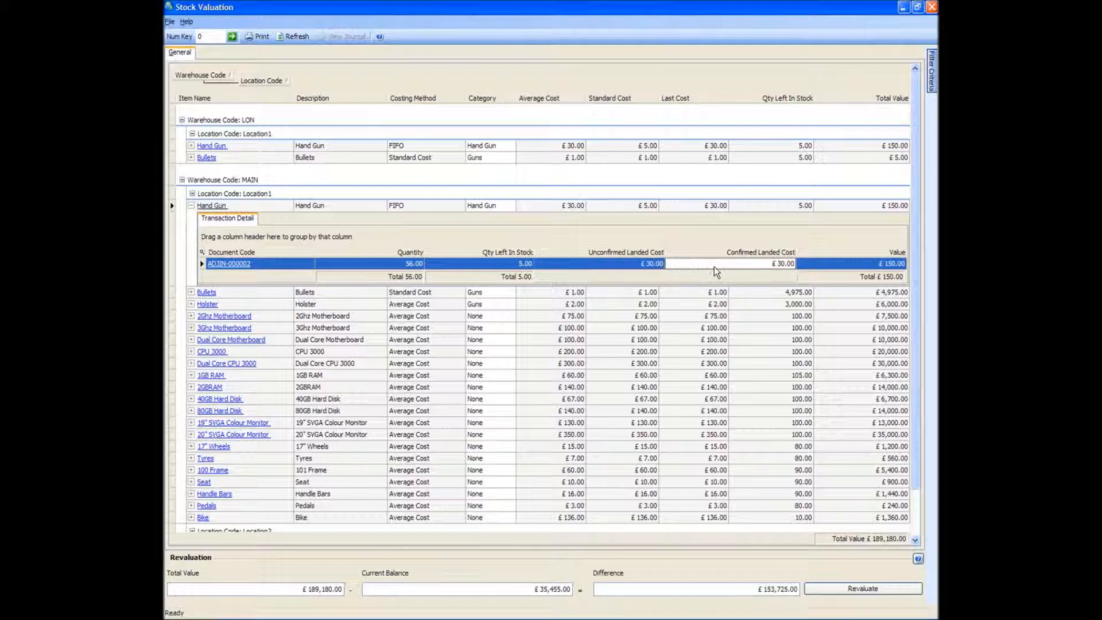
click(642, 267)
click(758, 269)
click(191, 206)
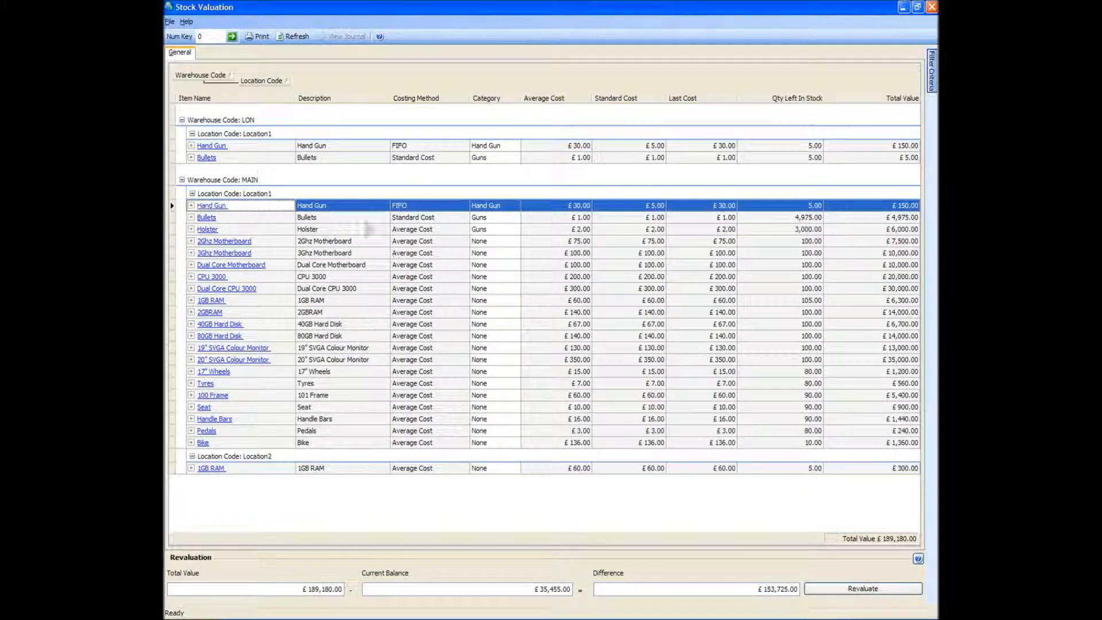
Step: Check the standard cost and stock quantity of Bullets in the MAIN warehouse and the overall difference, and run the stock revaluation
click(252, 218)
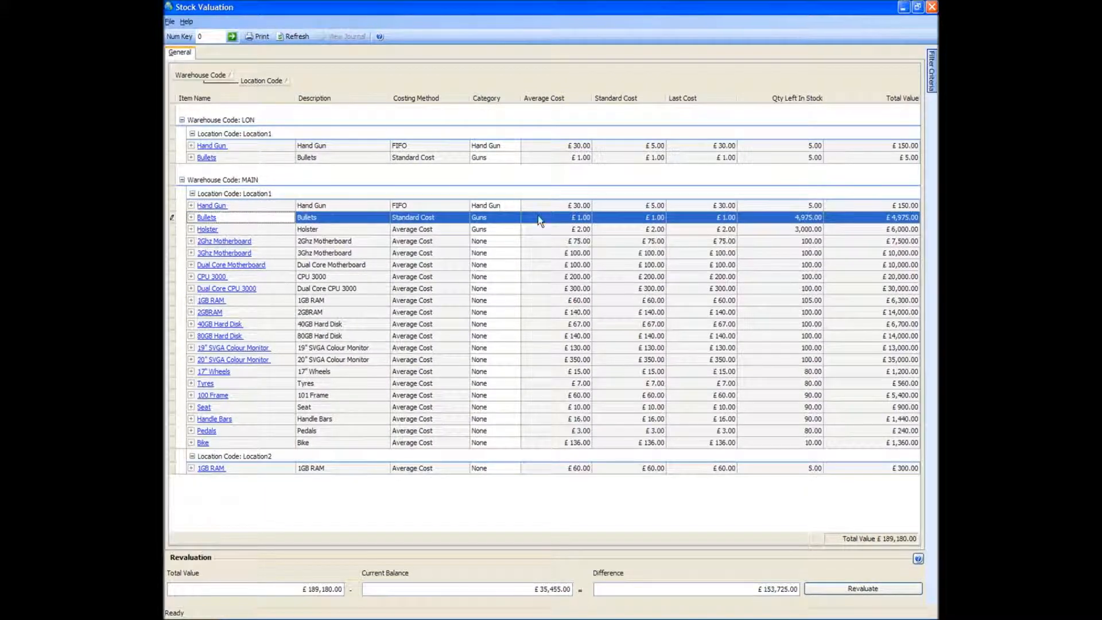
click(649, 218)
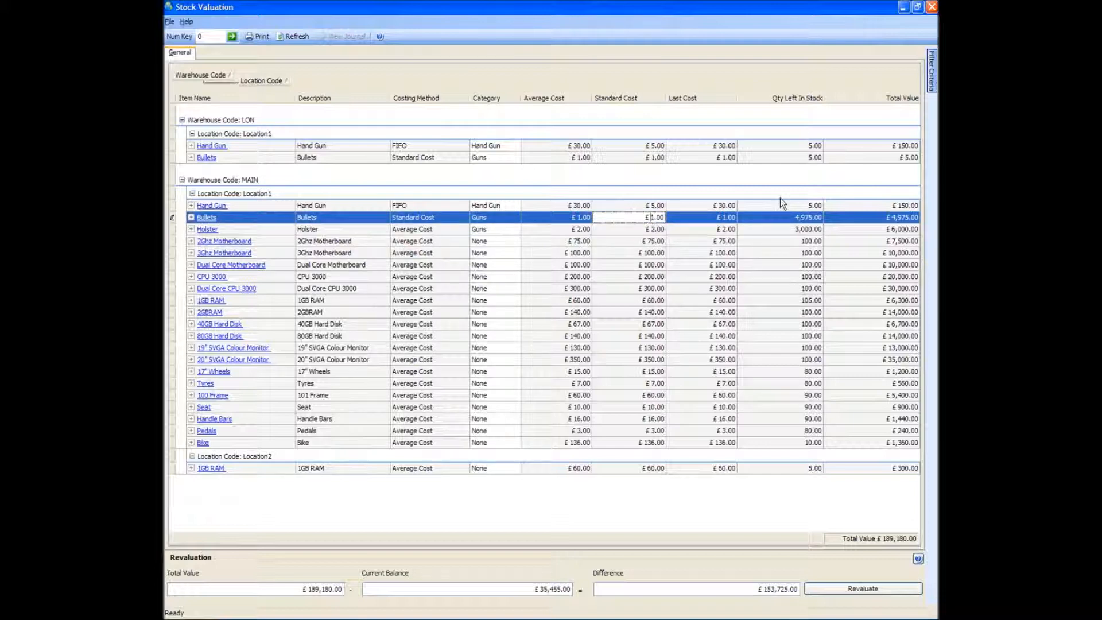
click(782, 220)
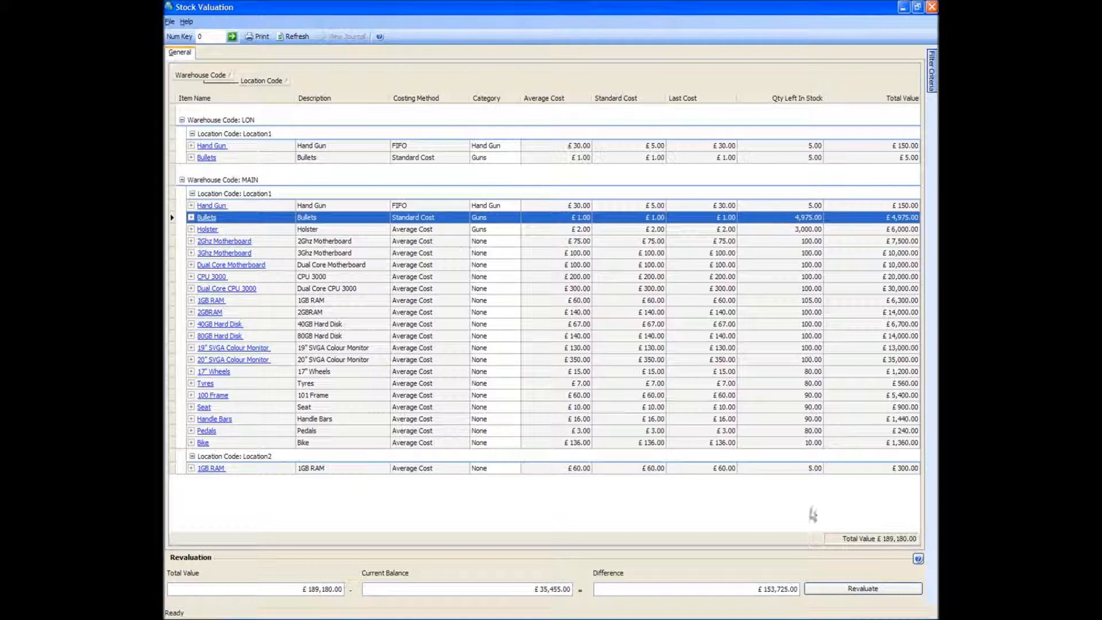
click(741, 589)
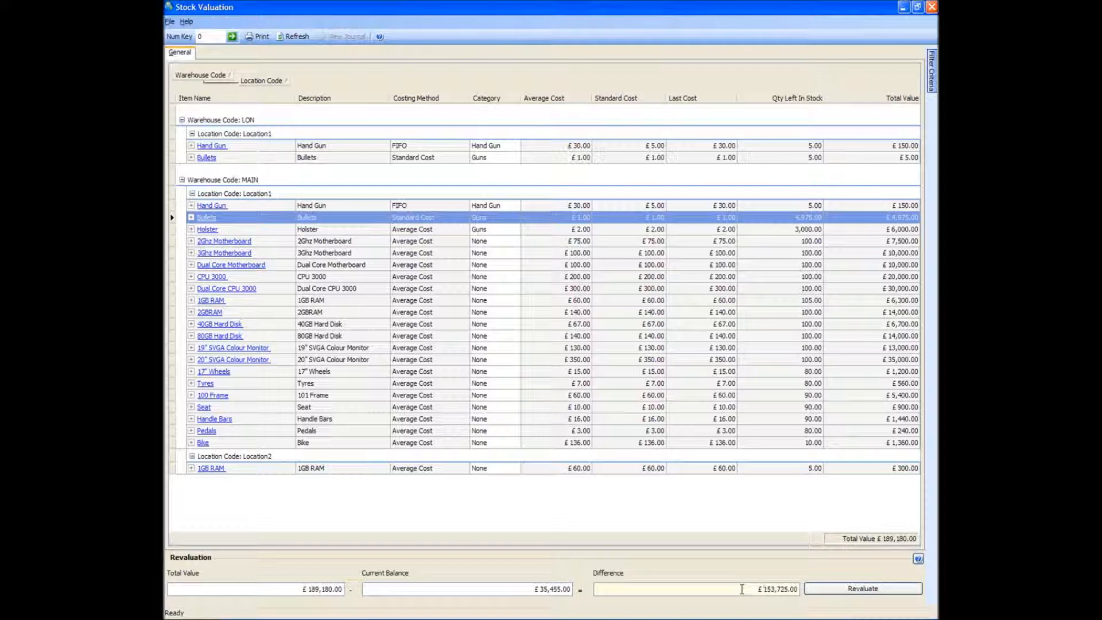
click(860, 590)
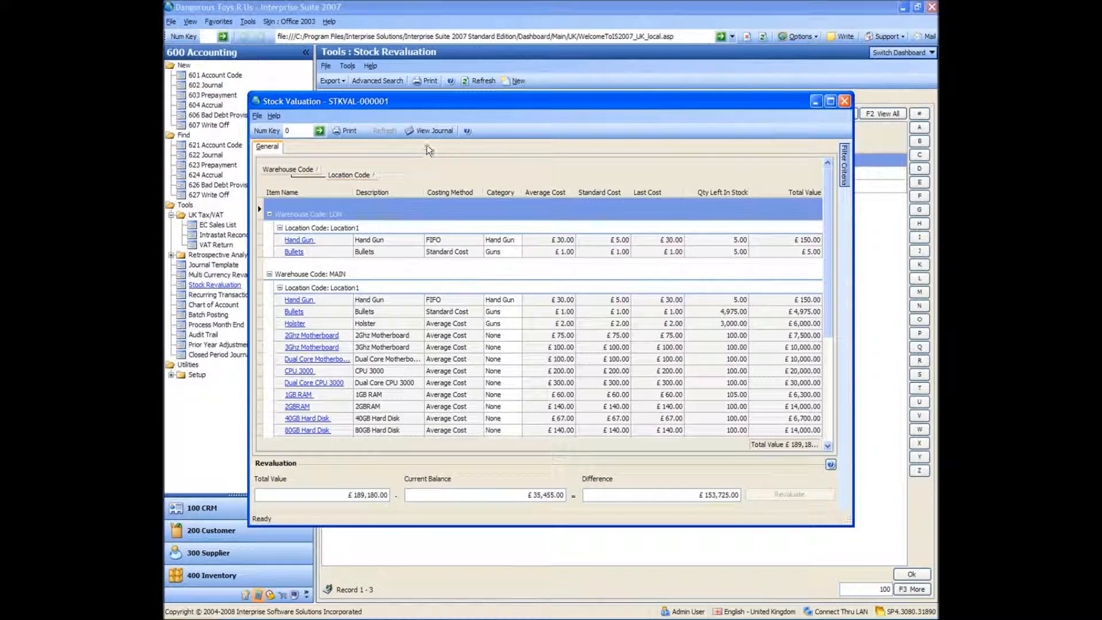
Step: View the journal posted by stock revaluation STKVAL-000001, and close the journal and the stock valuation
click(434, 130)
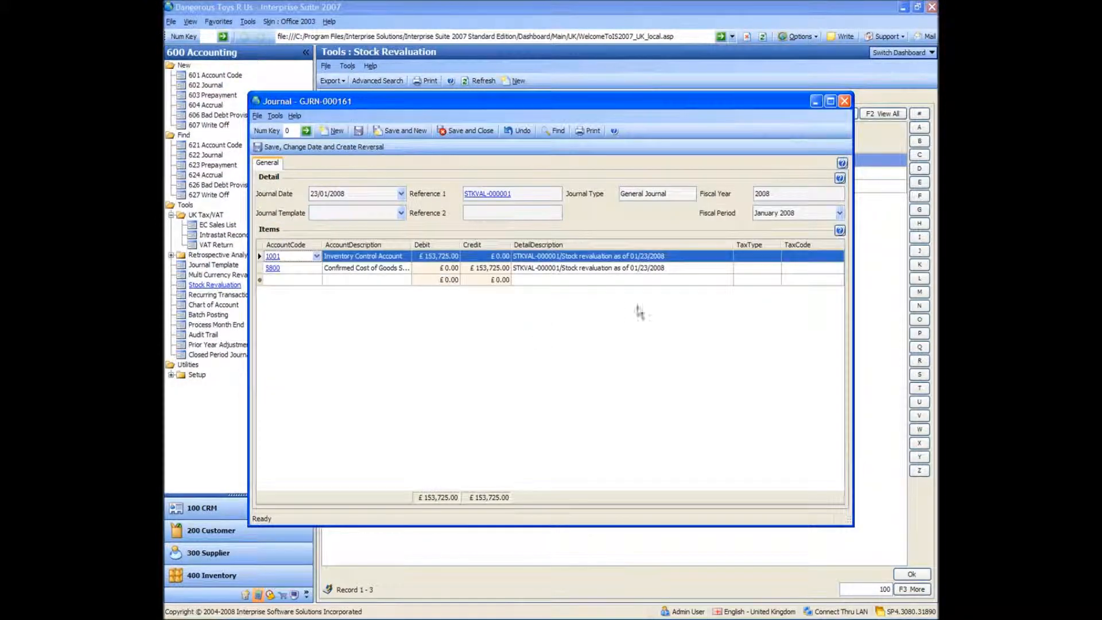
click(845, 101)
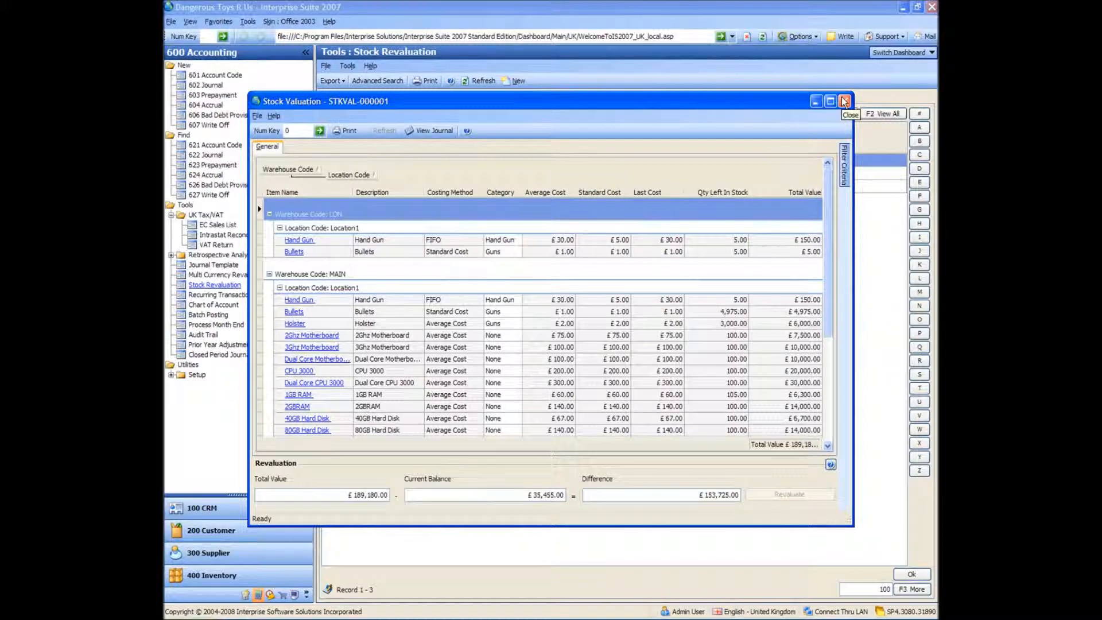
click(844, 102)
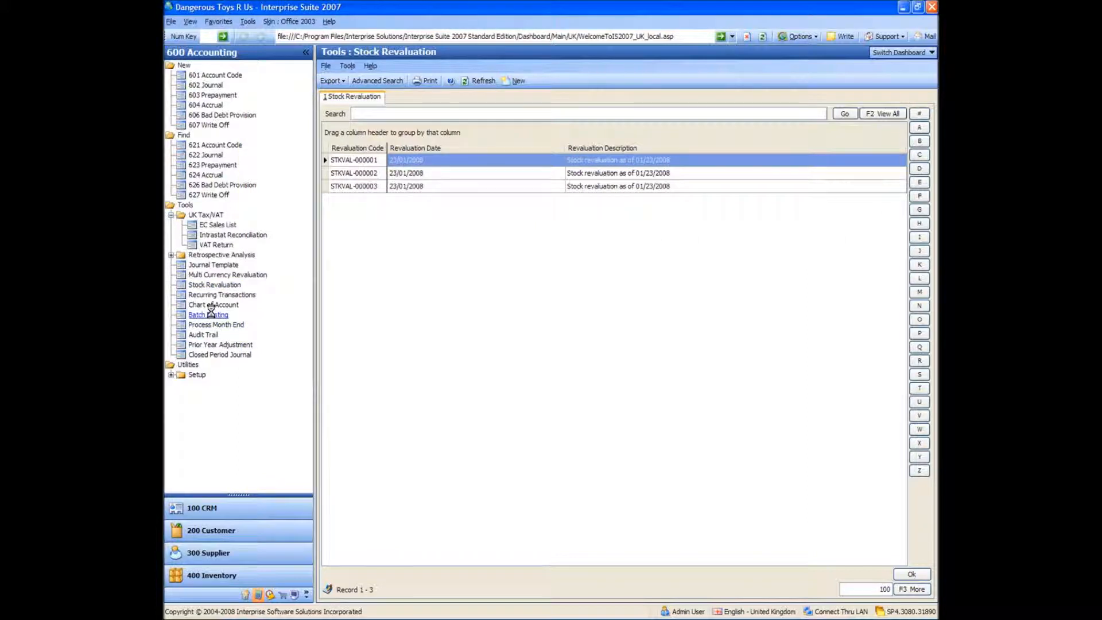